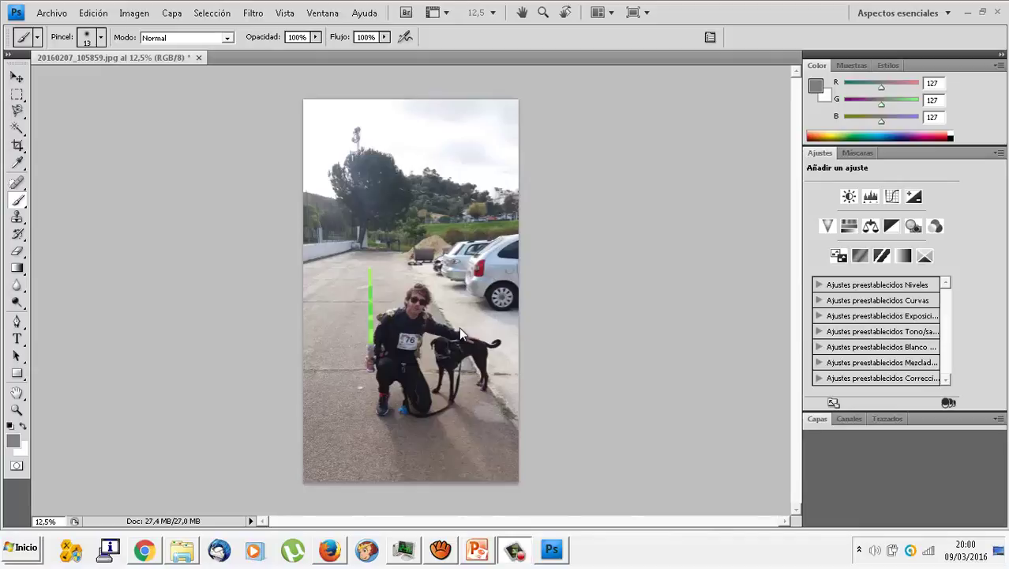
- Switch from Photoshop to Firefox using the Windows taskbar
click(328, 551)
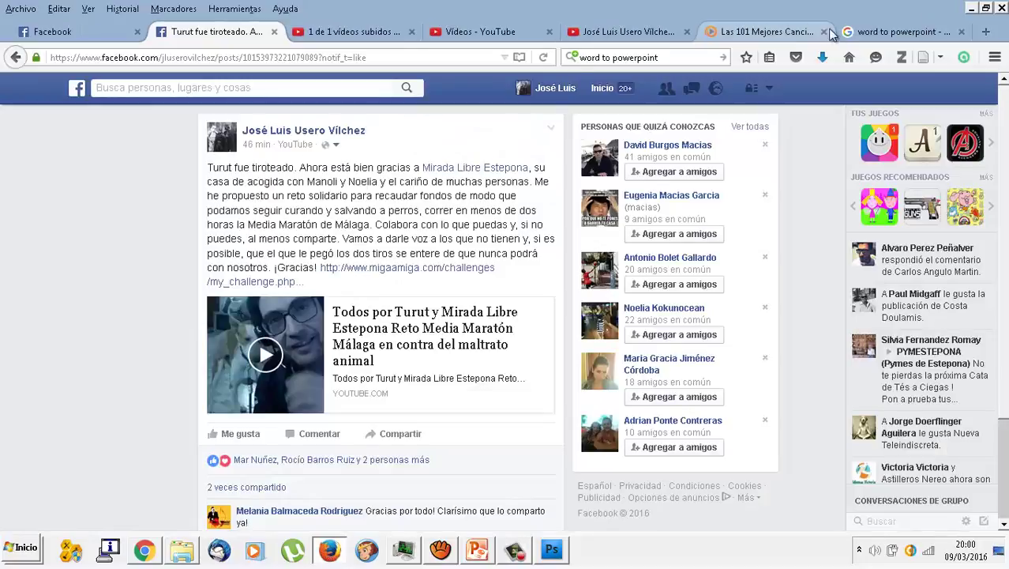
- Search Google for 'font download' and open the 1001 Free Fonts result
click(885, 32)
click(712, 57)
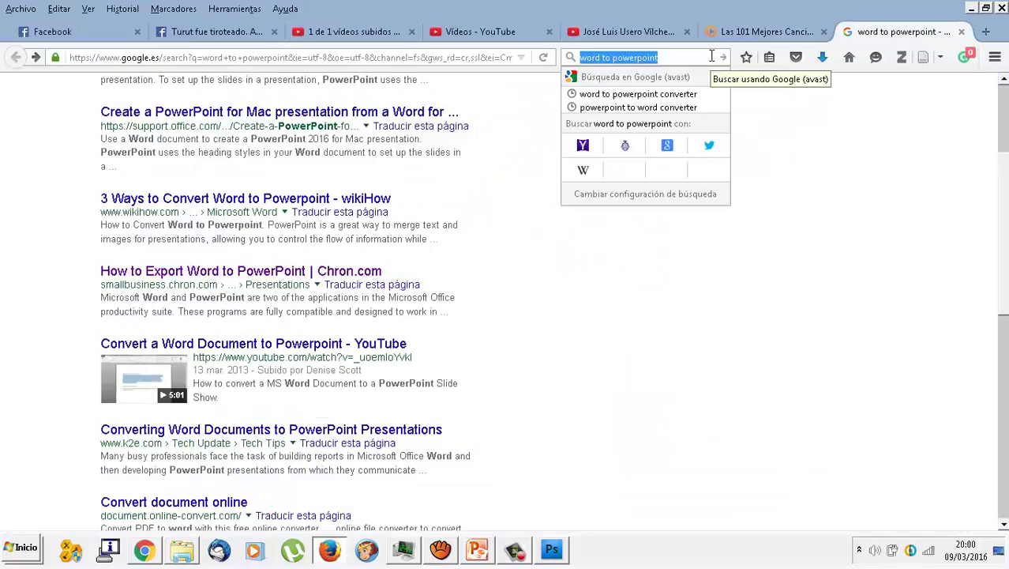
text(font)
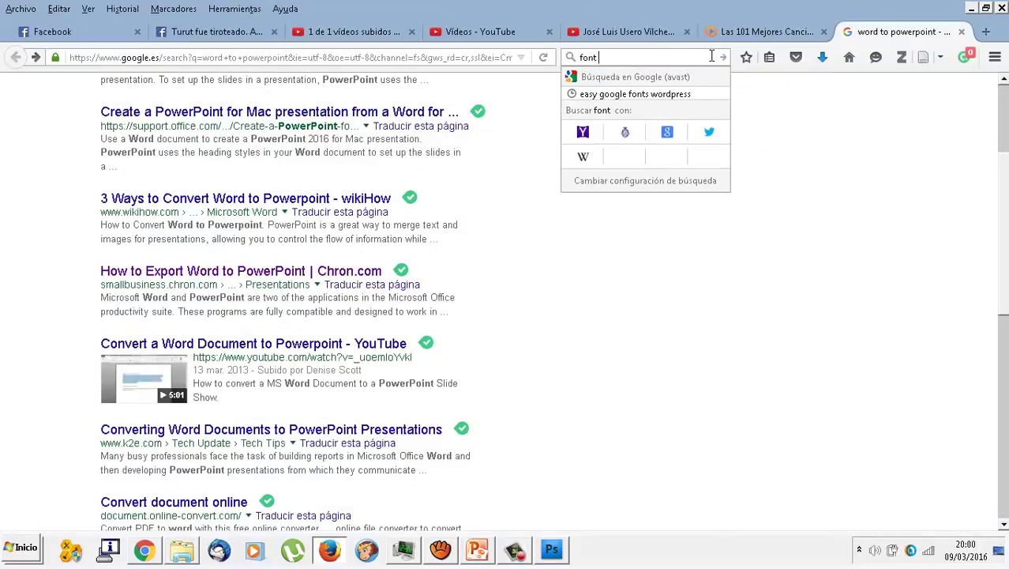
text( download)
key(Return)
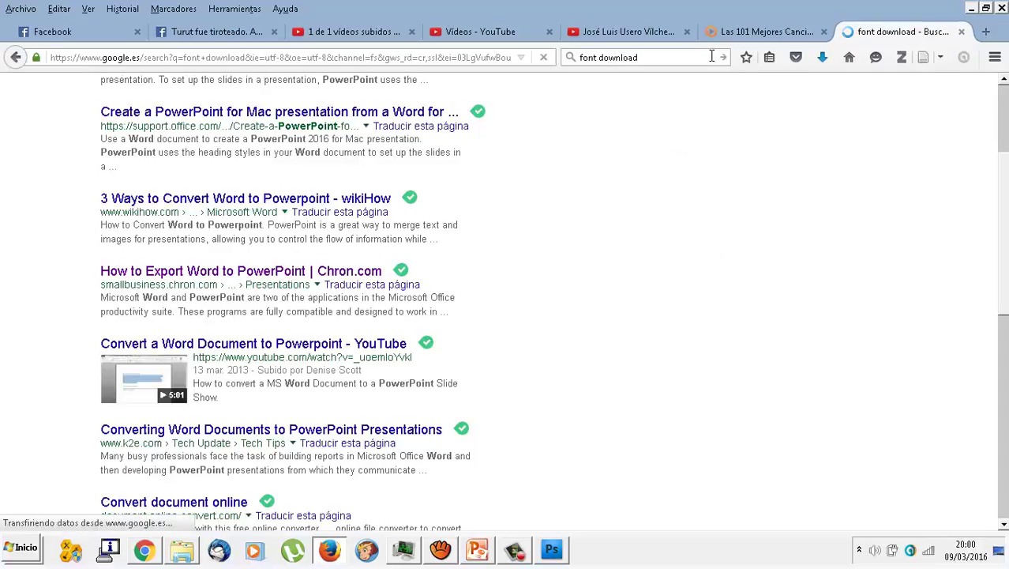
click(302, 209)
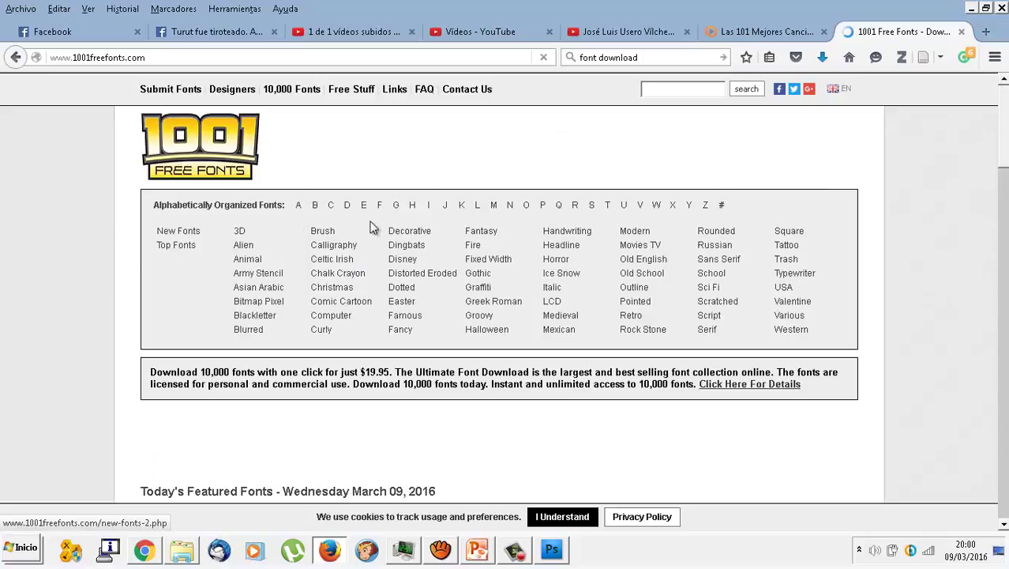
- Open the Comic Cartoon category and scroll the list to From Cartoon Blocks
scroll(378, 231, down, 2)
scroll(376, 228, down, 5)
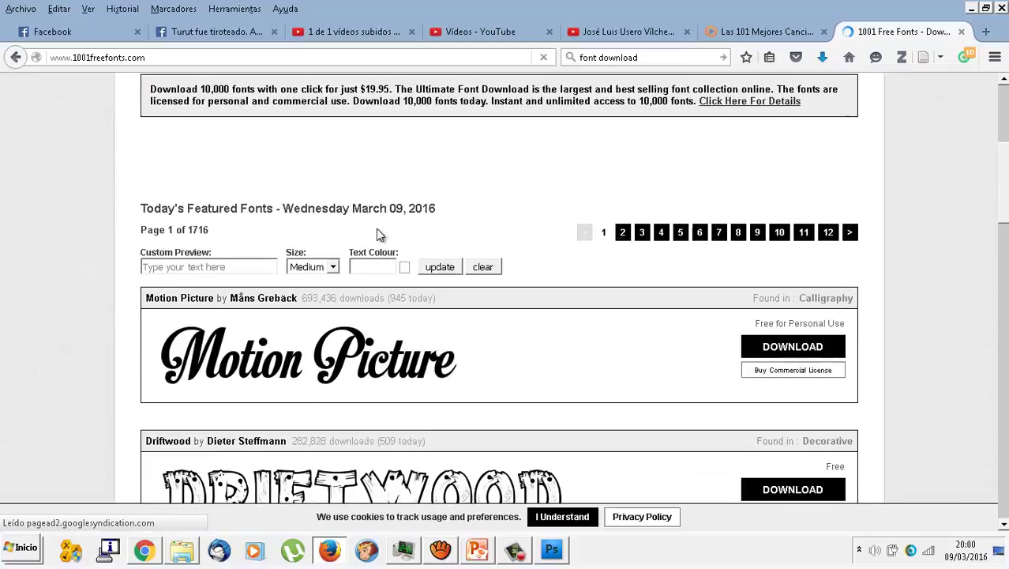
scroll(376, 228, down, 3)
scroll(376, 228, up, 9)
scroll(376, 228, up, 1)
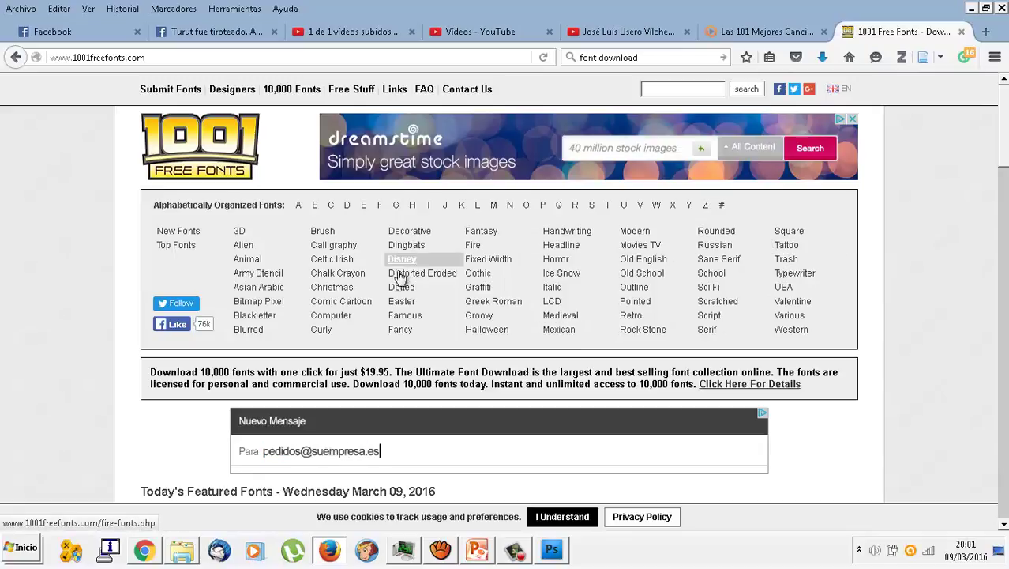
click(357, 308)
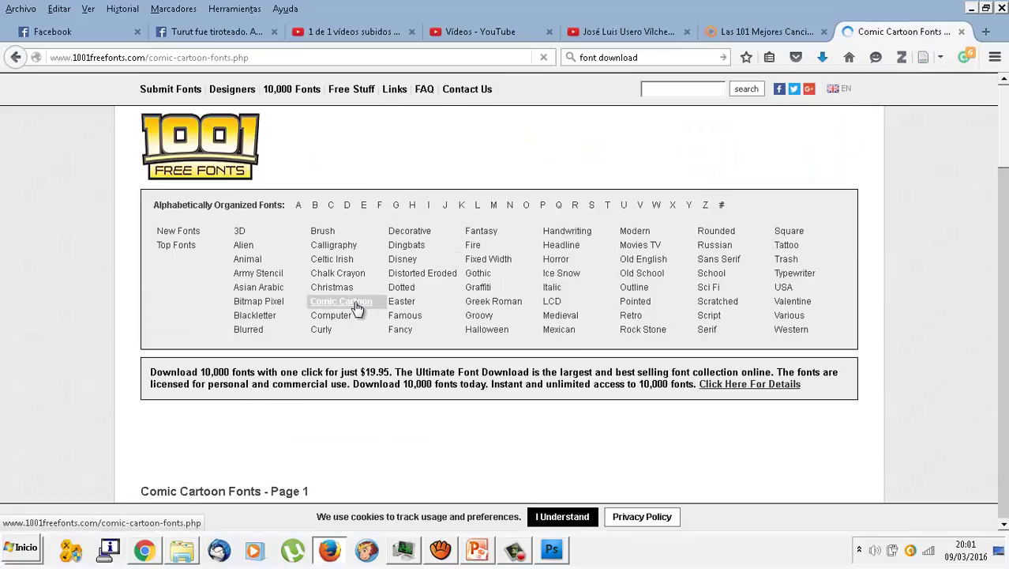
scroll(356, 308, down, 3)
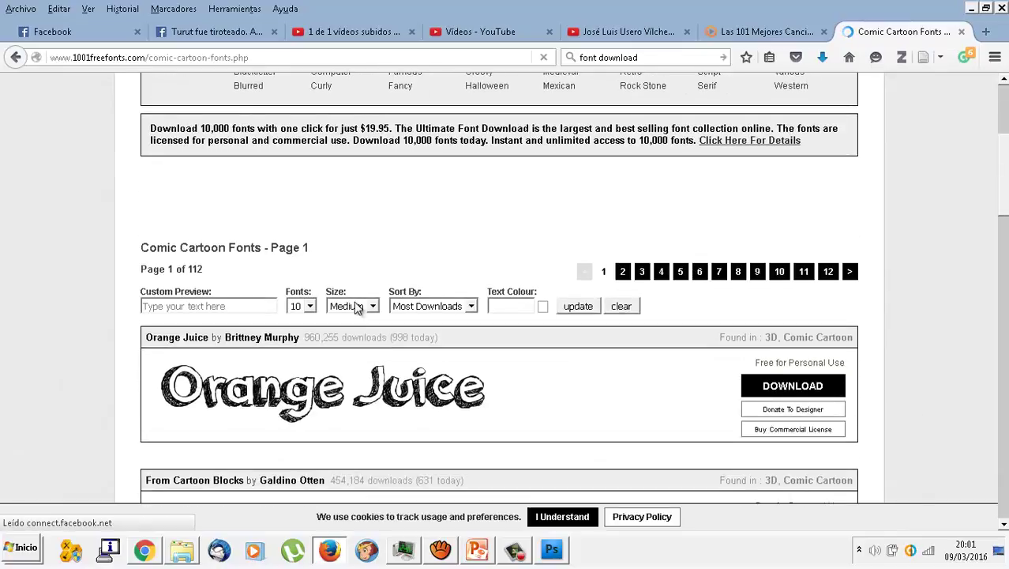
scroll(357, 308, down, 4)
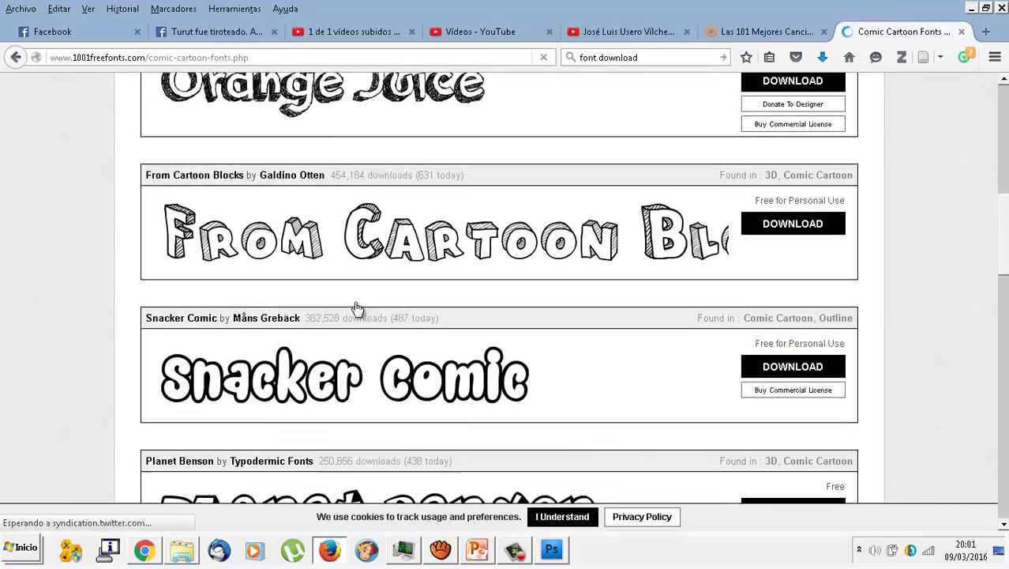
scroll(357, 308, down, 2)
scroll(355, 308, up, 2)
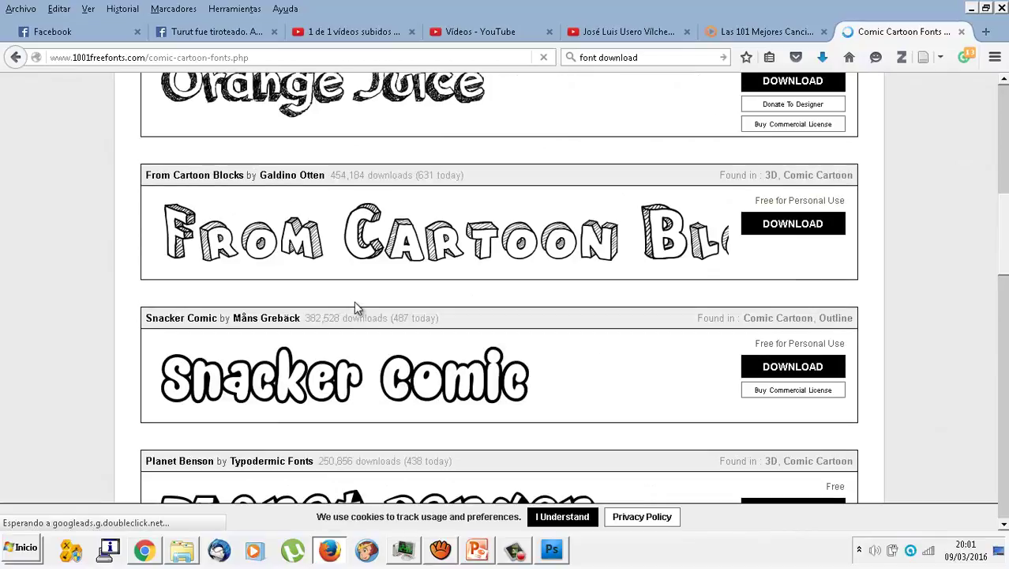
- Download from_cartoon_blocks.zip and open it in WinRAR from Firefox's Downloads list
click(776, 225)
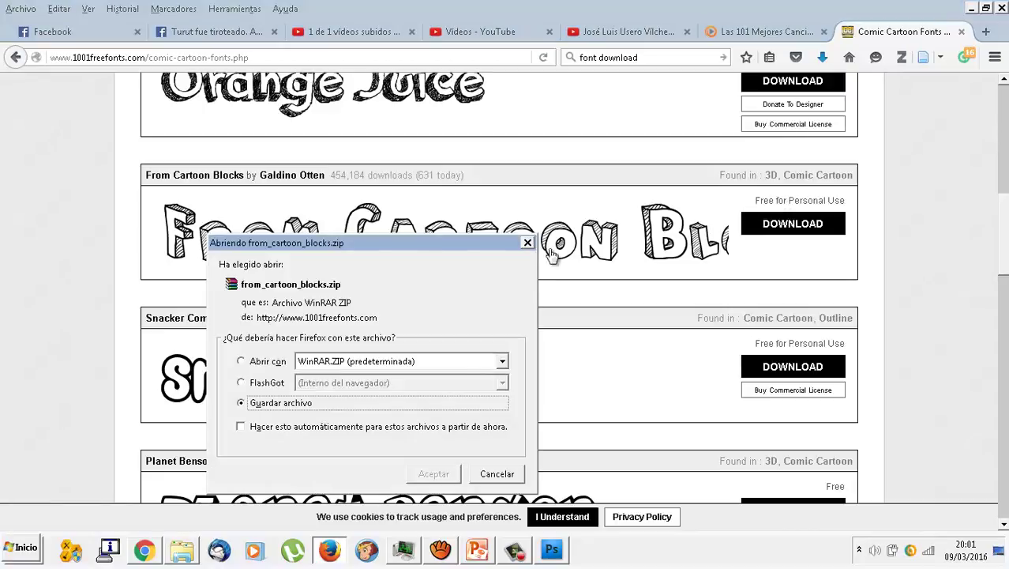
click(447, 474)
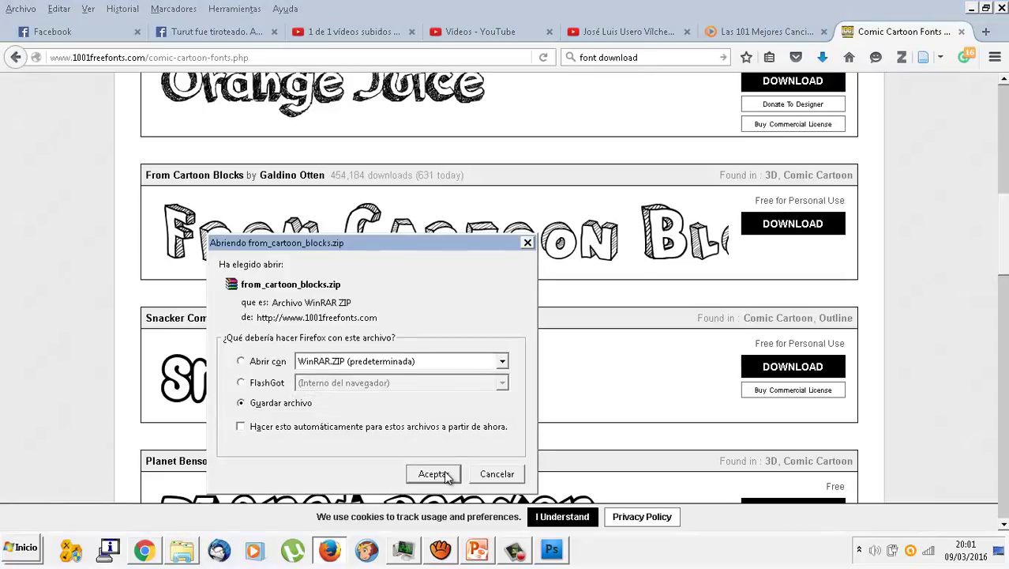
click(447, 475)
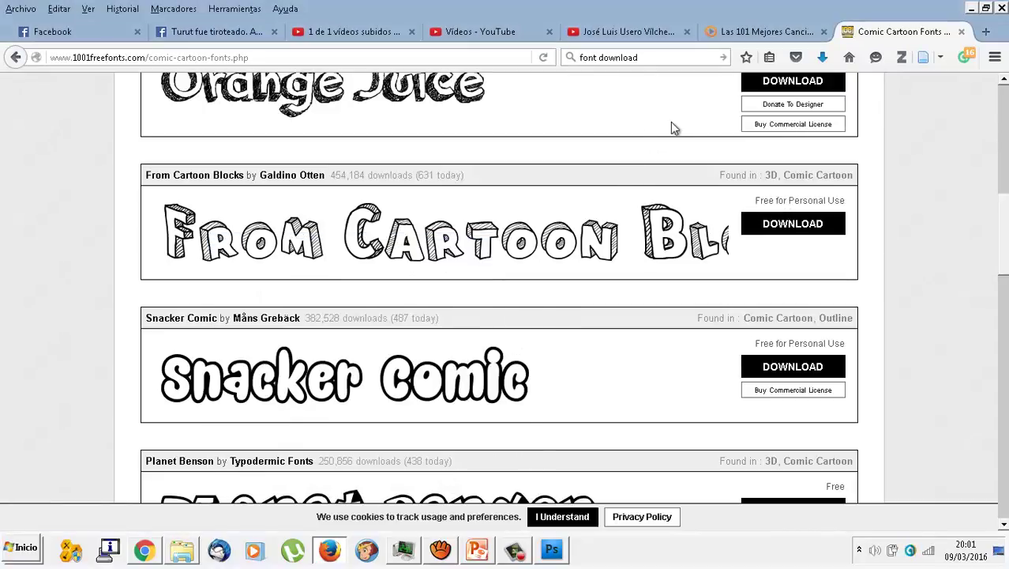
click(821, 59)
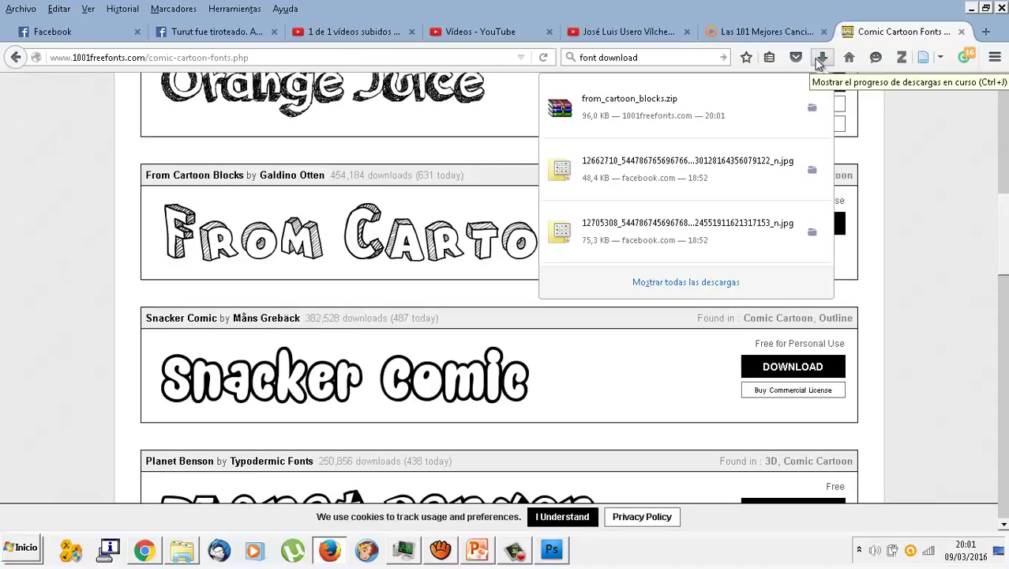
click(665, 110)
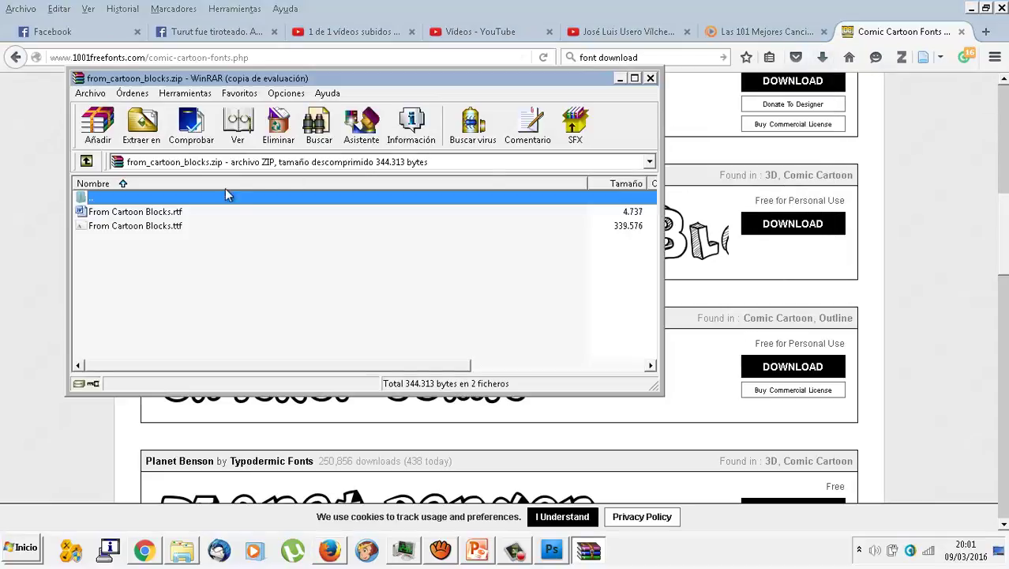
- Open From Cartoon Blocks.ttf from the archive to install it, then return to Photoshop
click(471, 243)
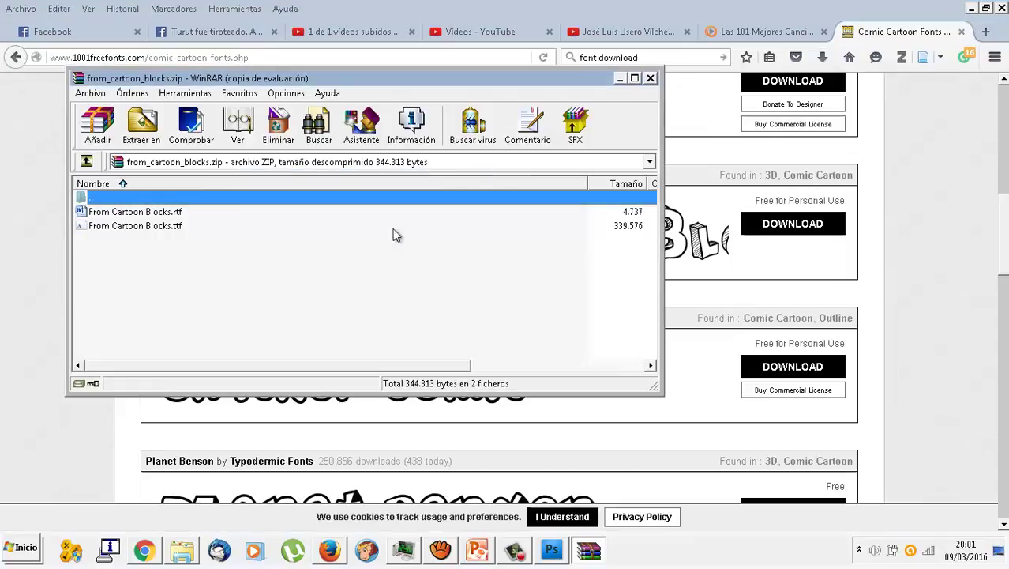
click(169, 214)
click(169, 227)
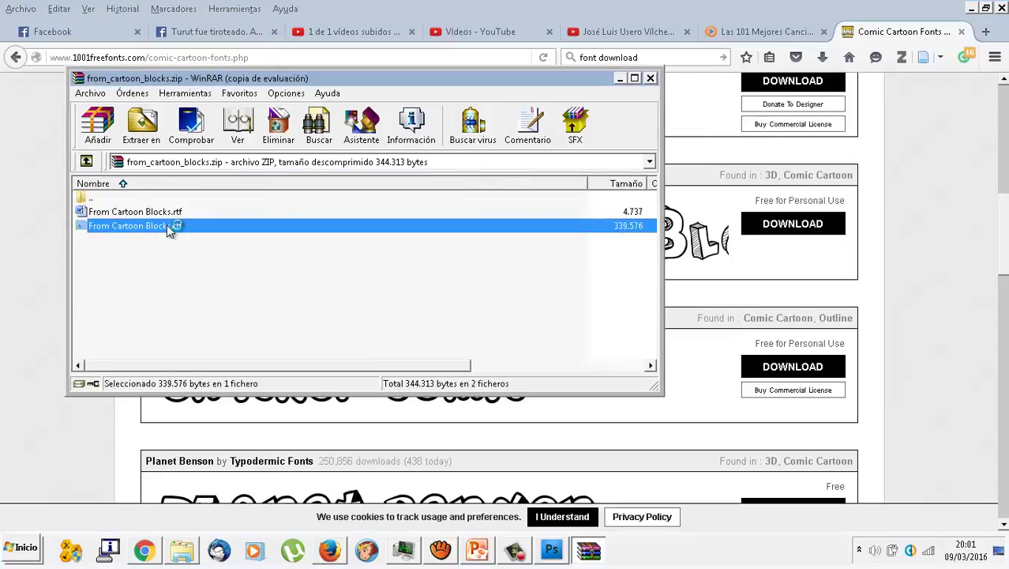
double_click(169, 227)
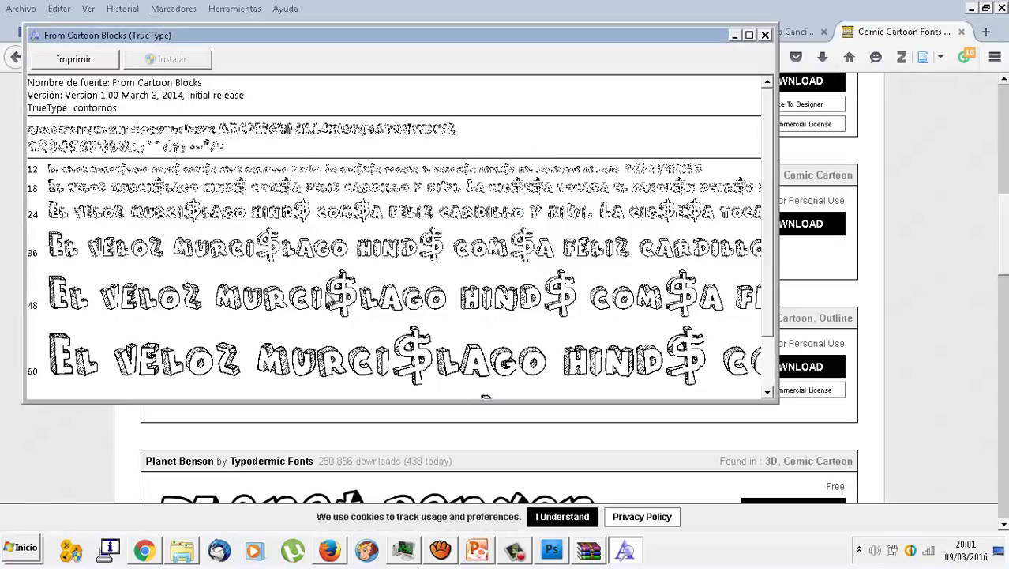
click(765, 36)
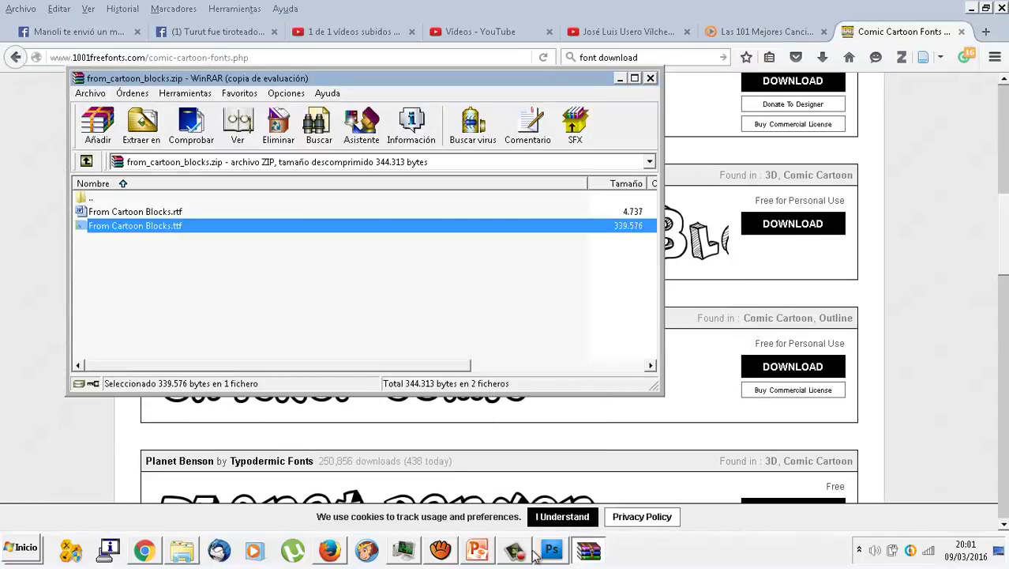
click(551, 550)
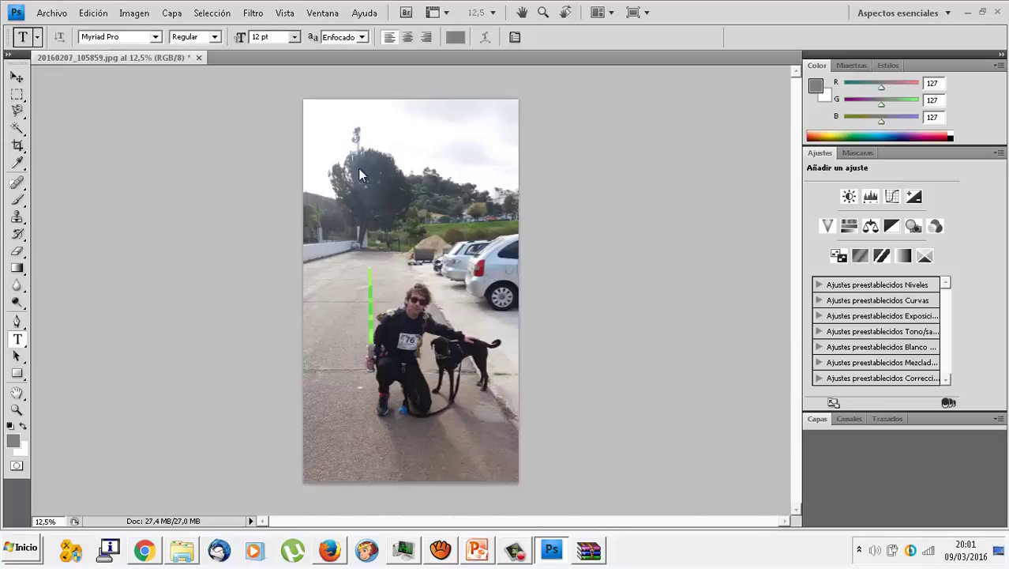
- Choose From Cartoon Blocks as the Type tool's font family
click(528, 560)
click(937, 483)
click(159, 38)
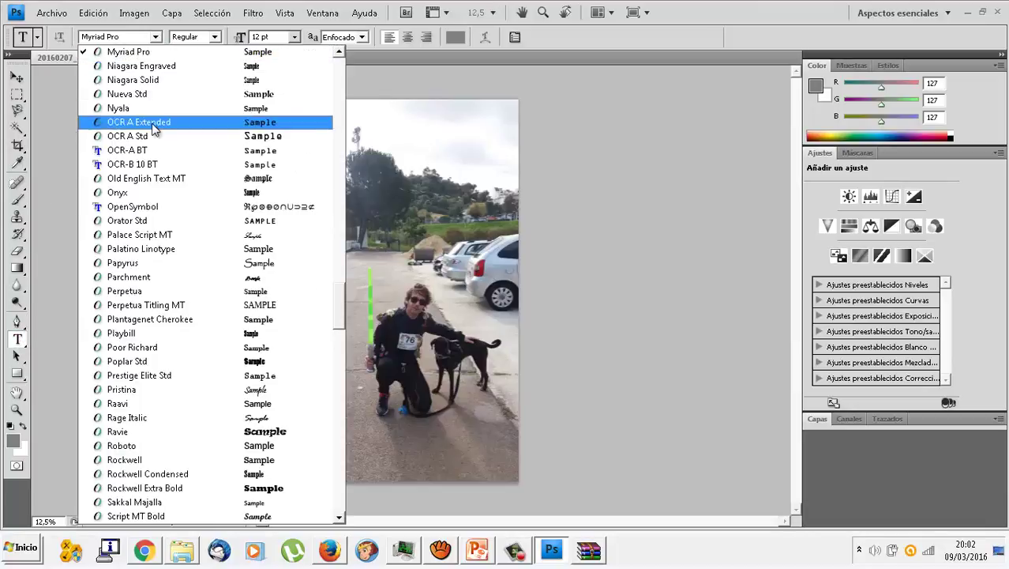
scroll(158, 129, up, 6)
scroll(153, 128, up, 9)
scroll(154, 130, up, 8)
scroll(153, 134, up, 3)
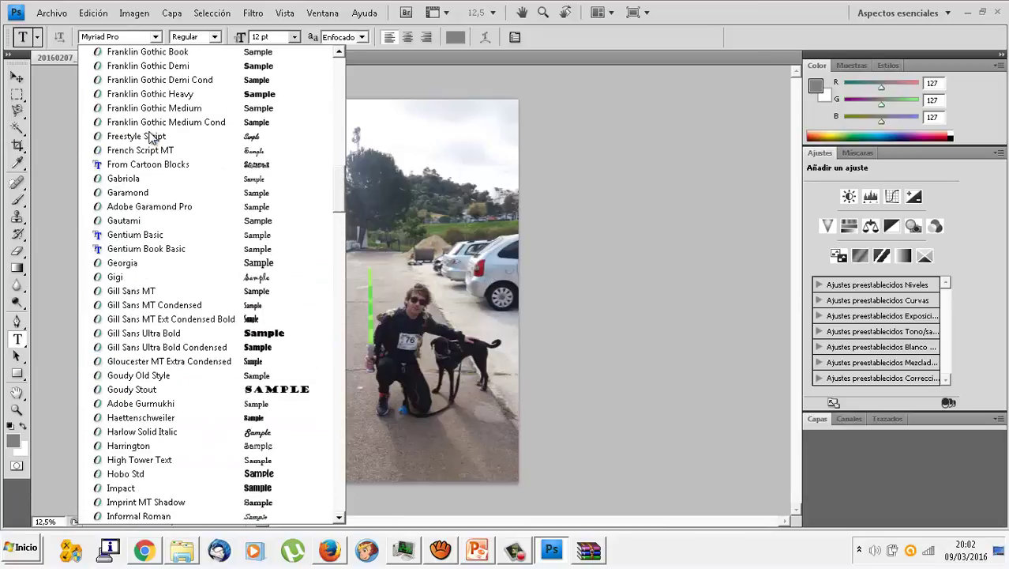
scroll(153, 138, up, 2)
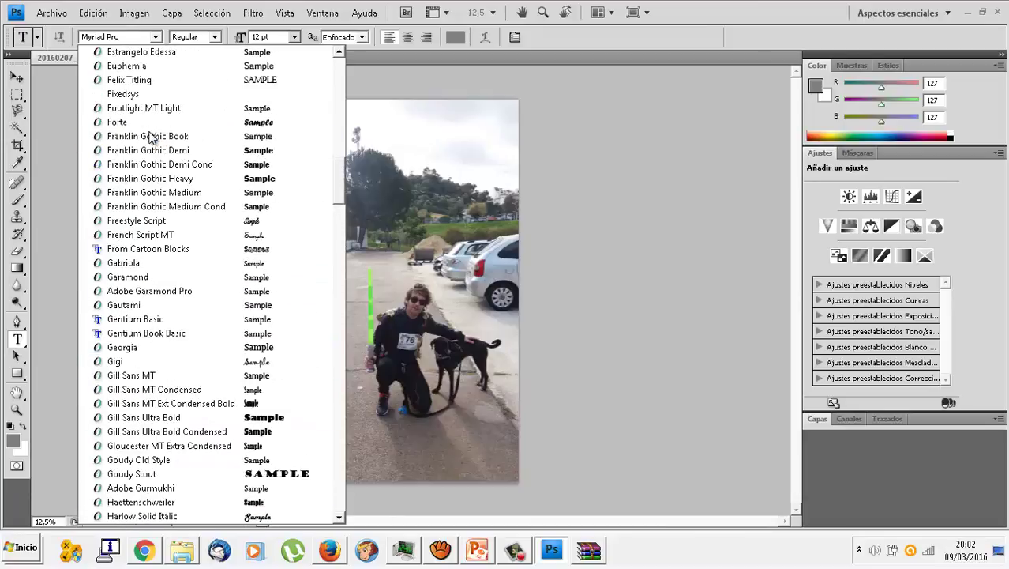
click(154, 249)
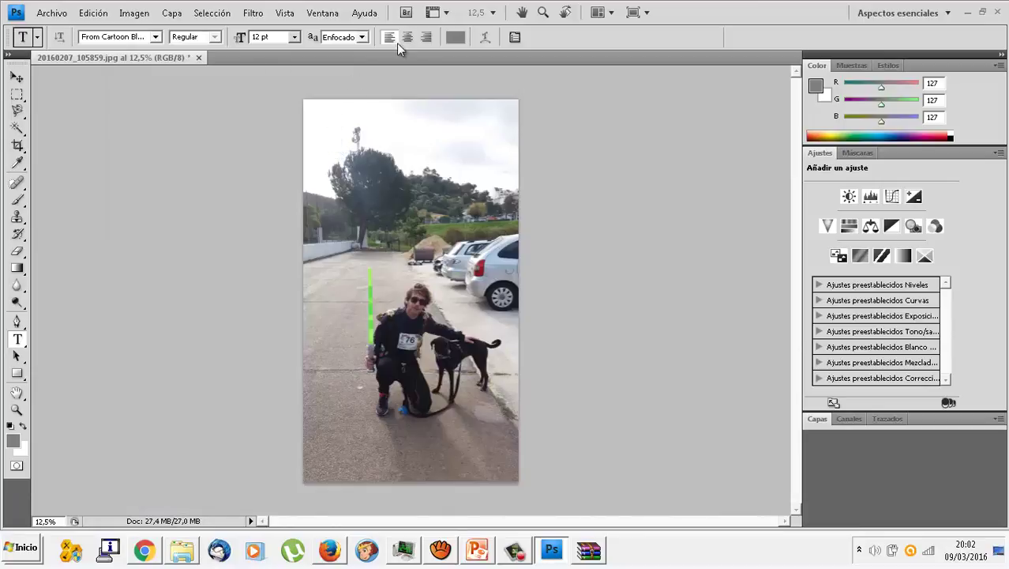
- Set the text colour to pure red ff0000 and start a text line near the top
click(455, 37)
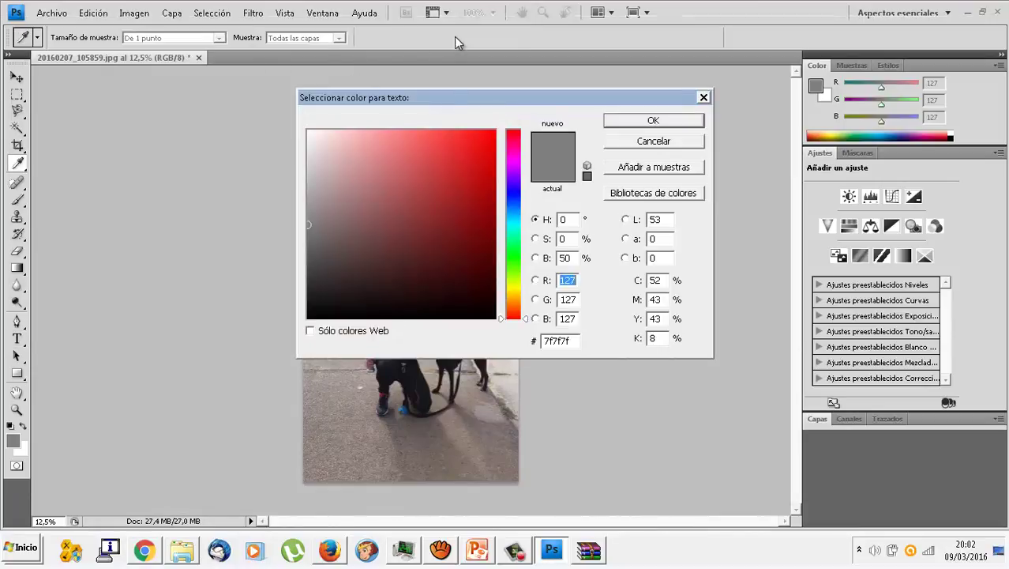
click(455, 178)
click(495, 129)
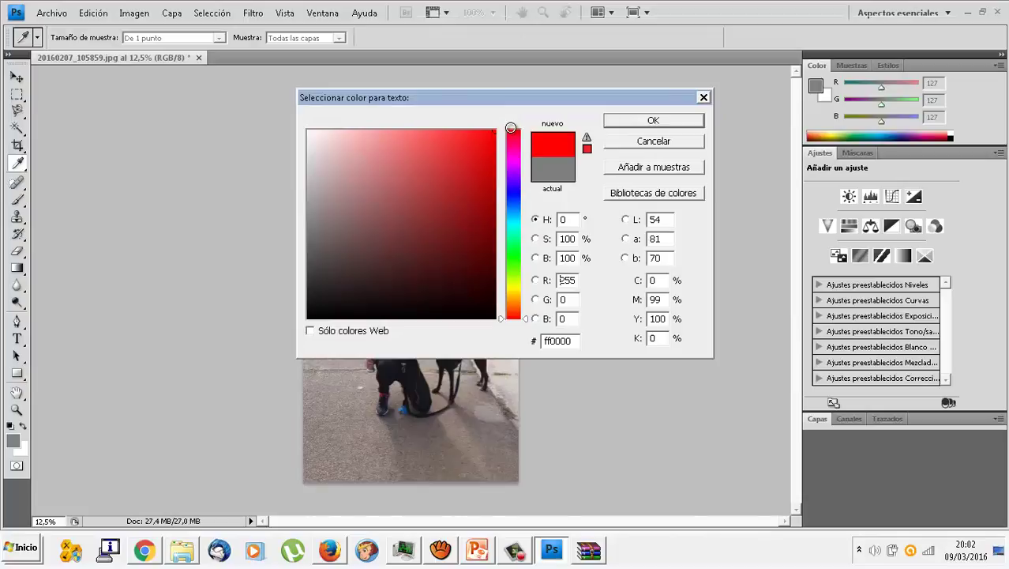
click(633, 119)
click(343, 170)
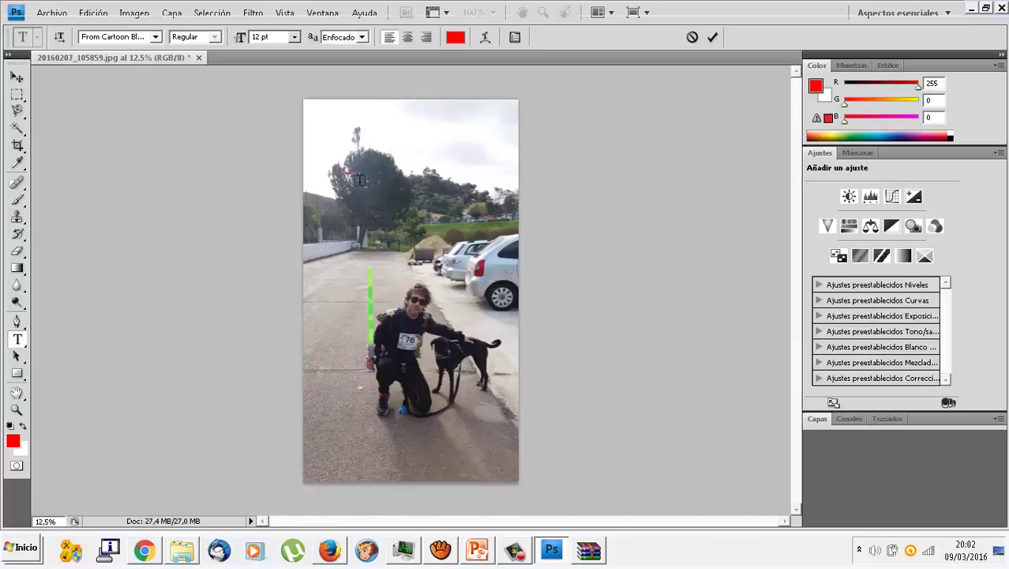
- Size the 'FROM CARTOON BLOCKS' title to 200 pt and move it to the photo's top edge
click(294, 37)
click(277, 257)
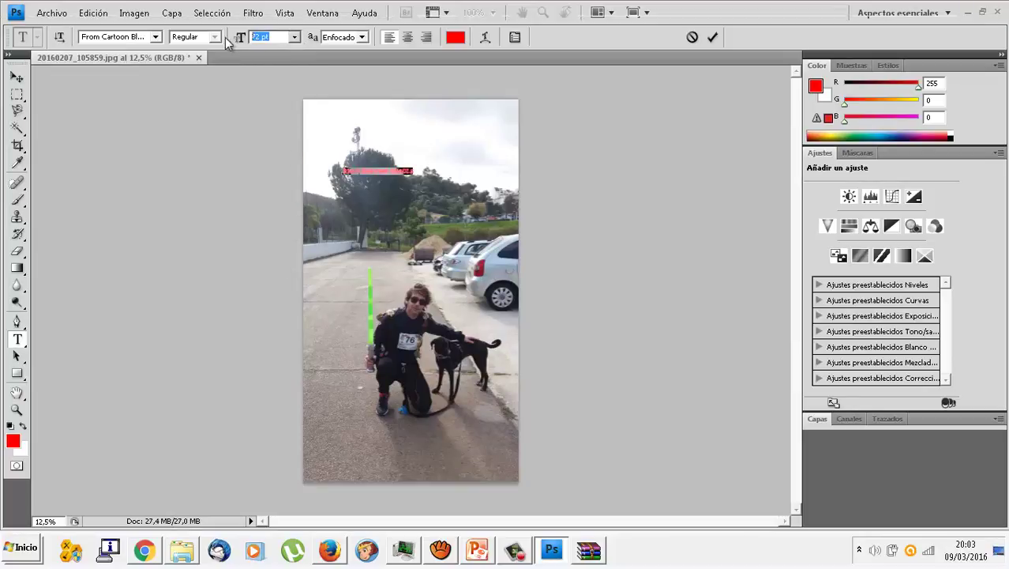
text(200)
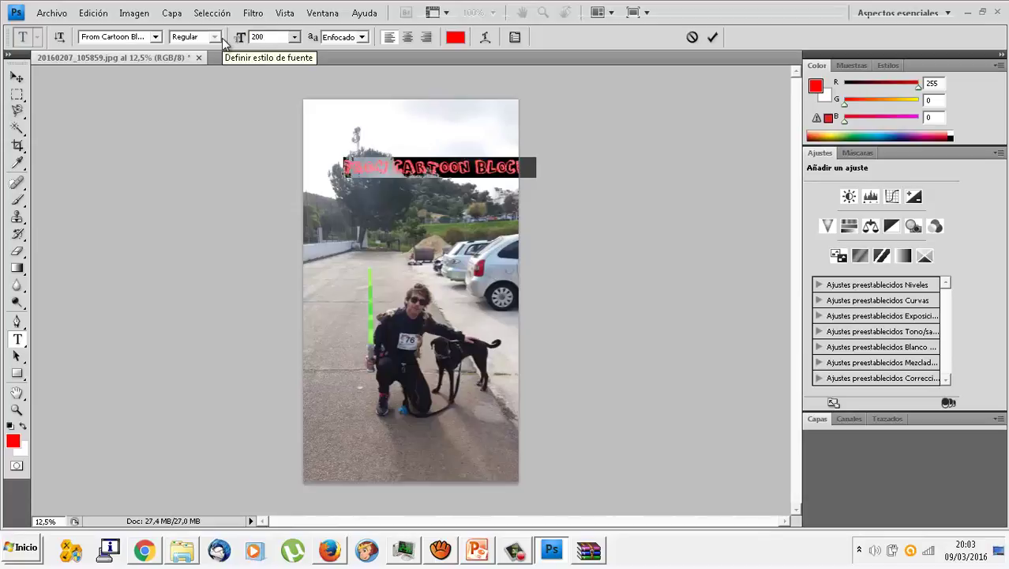
click(17, 77)
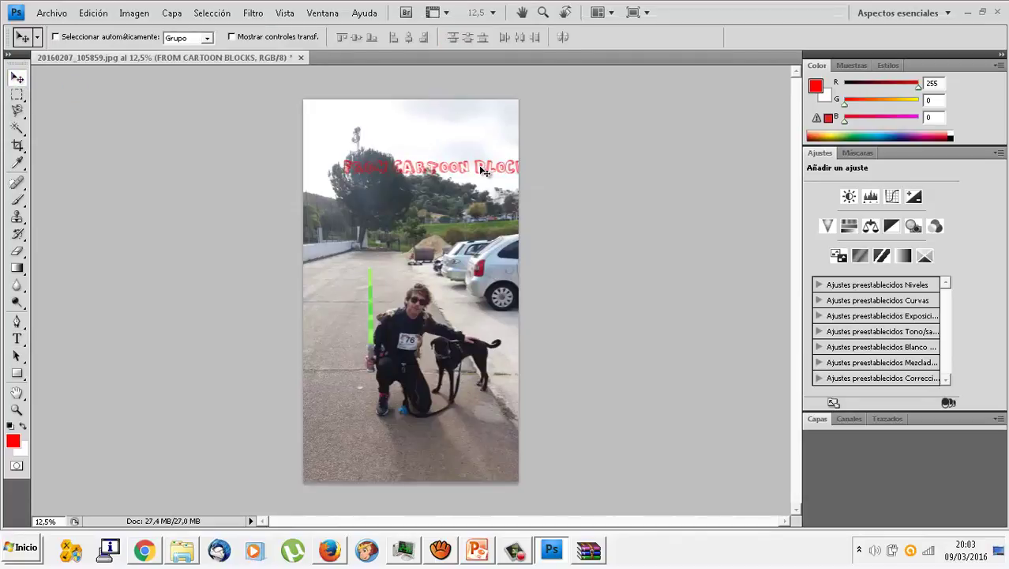
drag(467, 148, 455, 119)
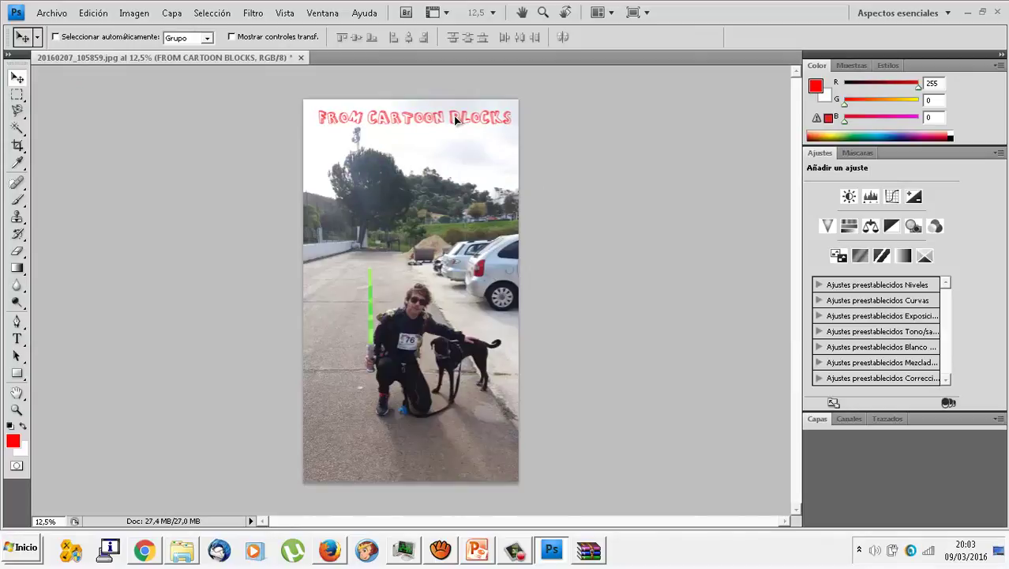
drag(455, 119, 453, 115)
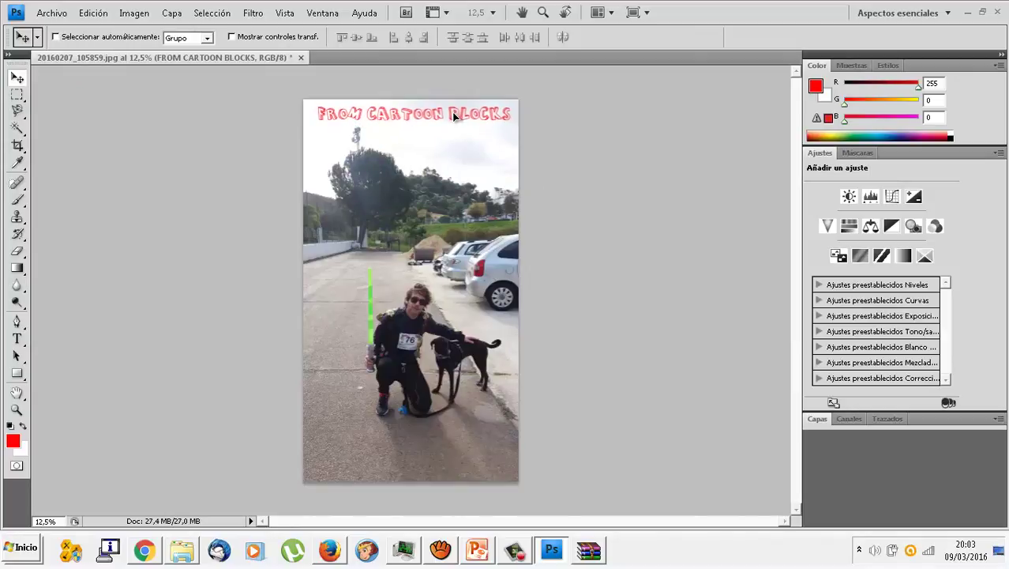
click(16, 338)
- Retype the top title as 'CANICROSS BENAHAVIS' and nudge it slightly down and right
drag(510, 115, 312, 122)
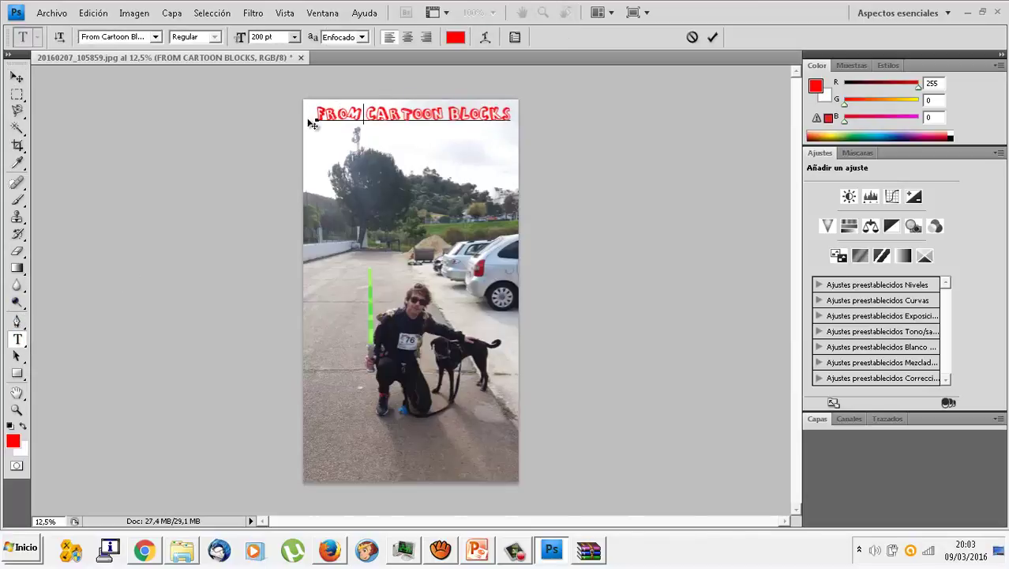
text(CAMIN)
key(Delete)
key(Delete)
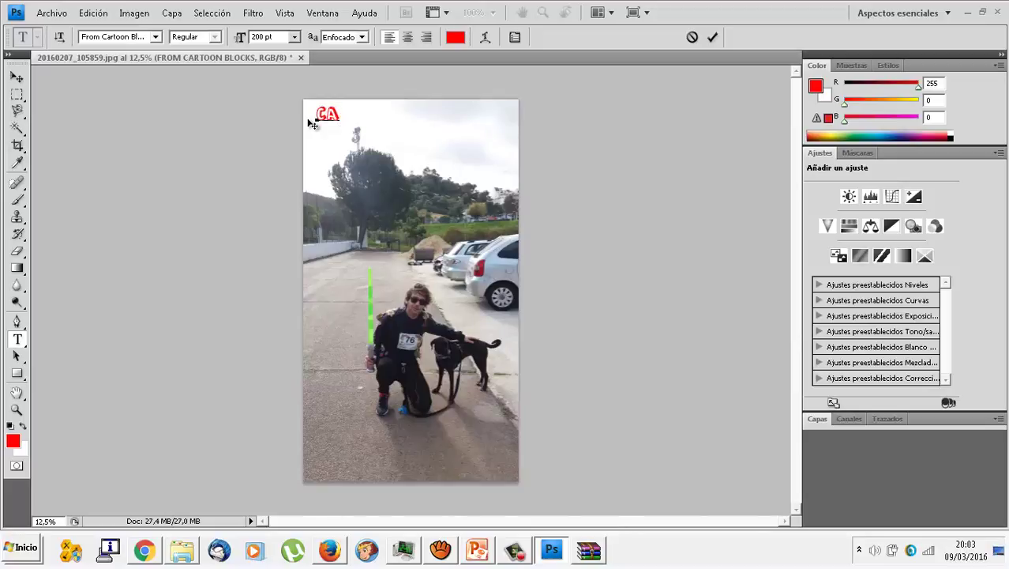
text(NI)
text(CROSS BENAHAVIS)
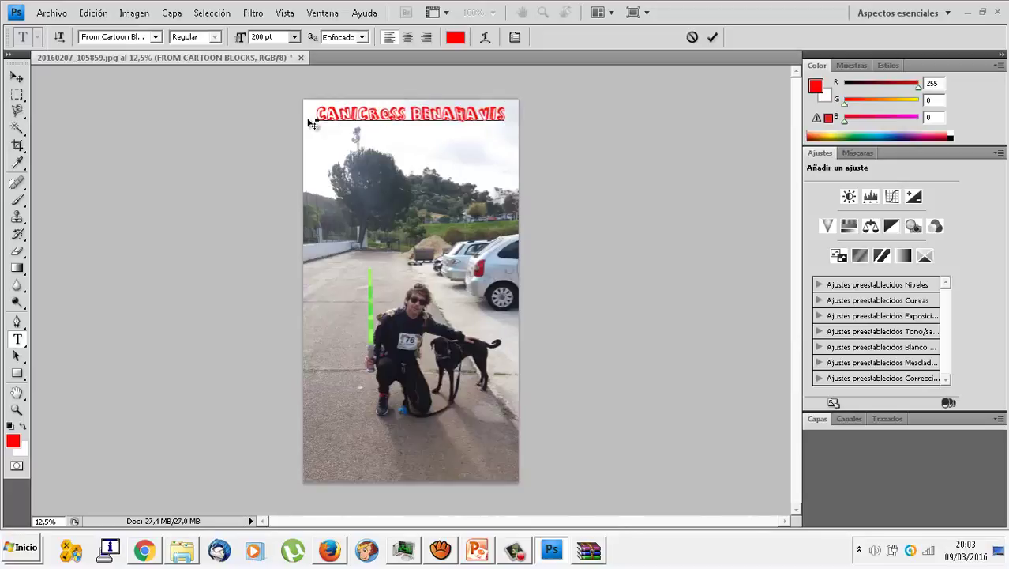
click(16, 77)
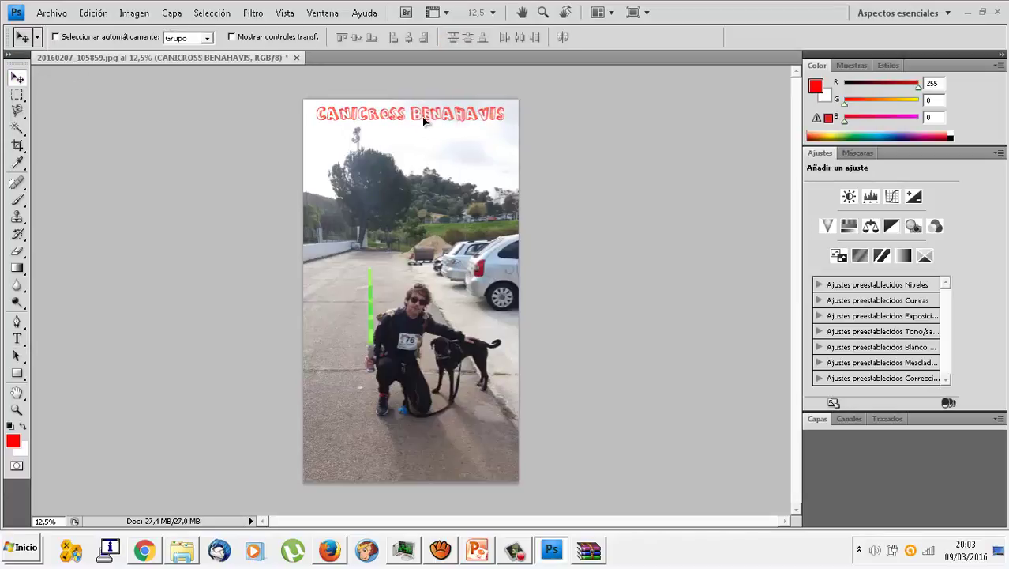
key(Down)
key(Down)
key(Right)
key(Right)
key(Right)
key(Down)
key(Down)
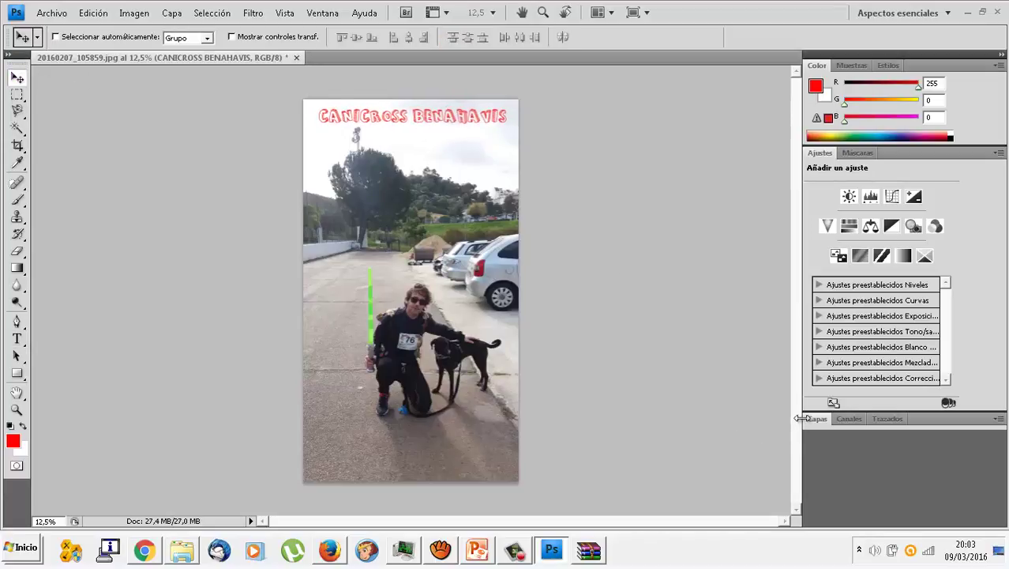
- Add '2016' text near the bottom of the photo
click(813, 419)
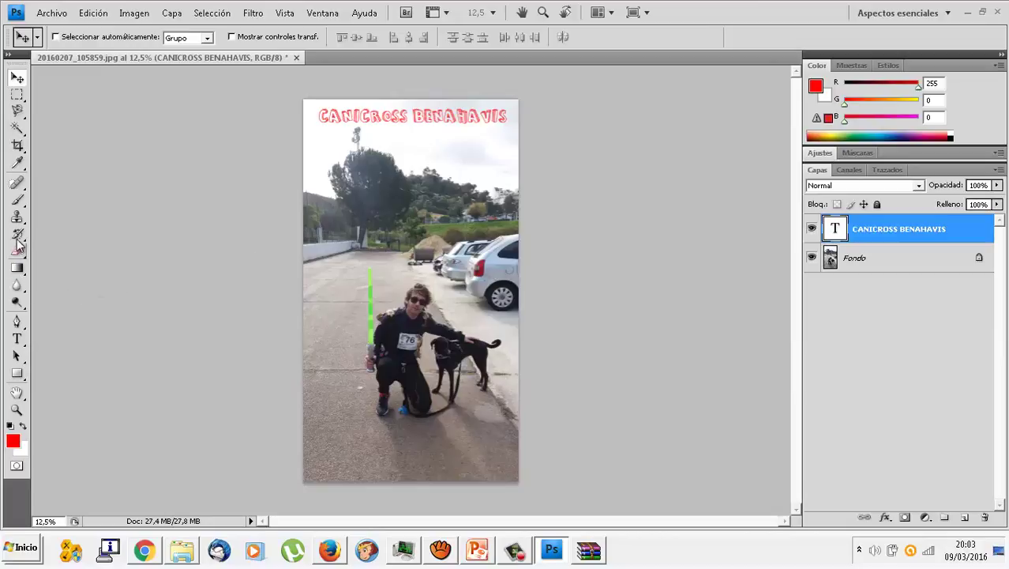
click(18, 339)
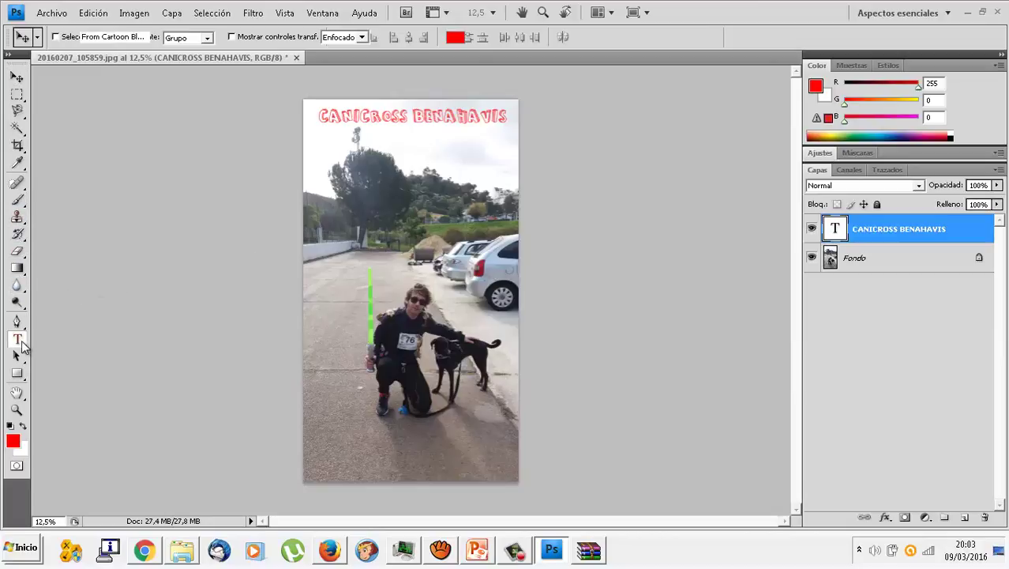
click(382, 454)
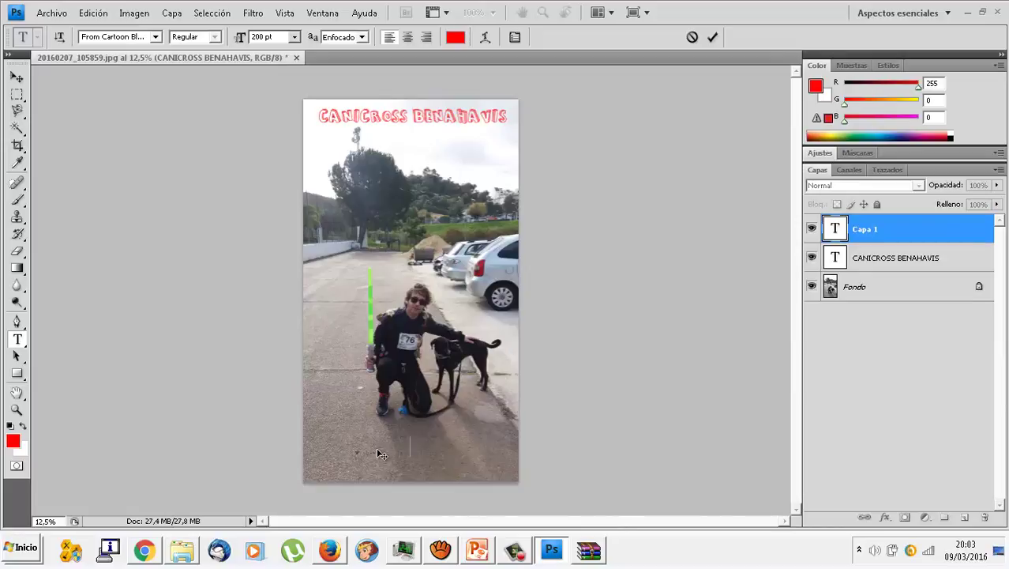
text(2016)
- Enlarge the year text to 400 pt and move it slightly lower and left
key(ctrl+a)
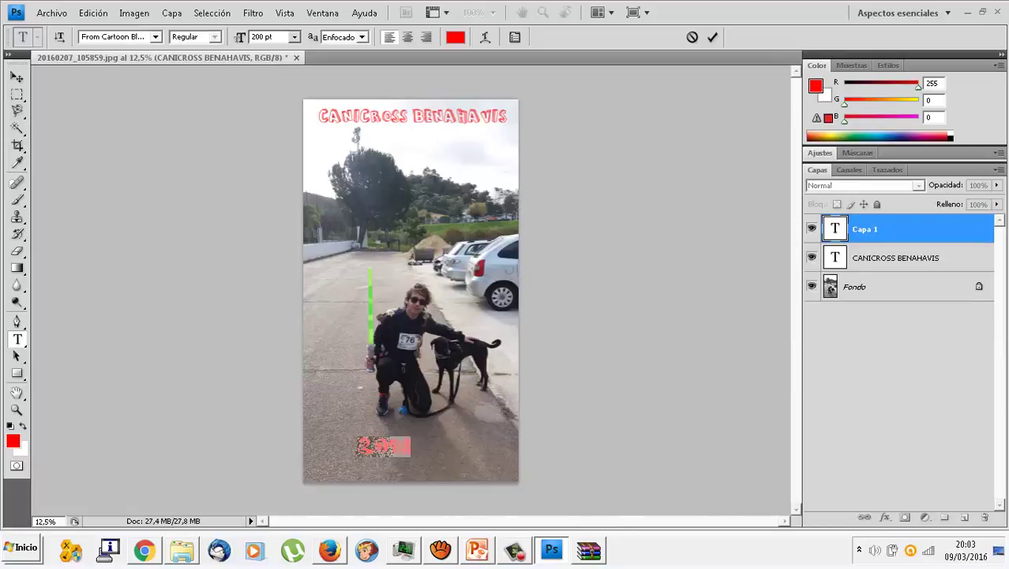
click(283, 37)
text(400)
key(Tab)
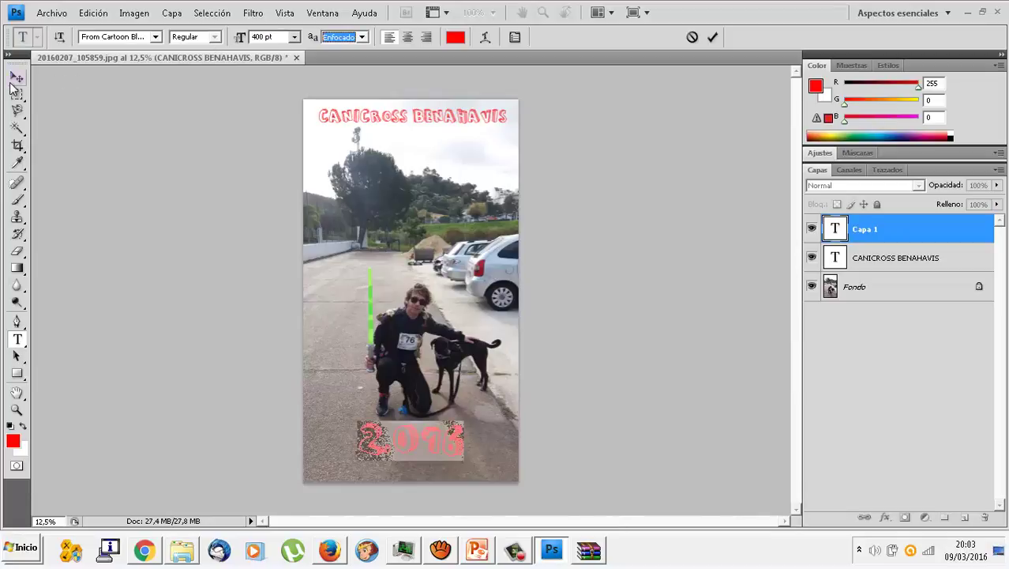
click(17, 77)
drag(455, 448, 447, 460)
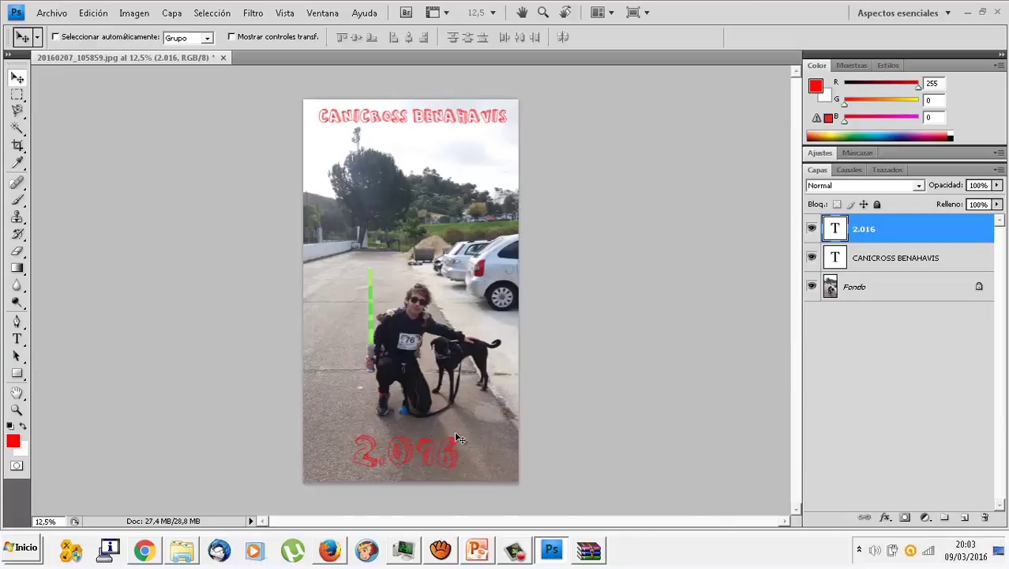
click(171, 12)
mouse_move(198, 93)
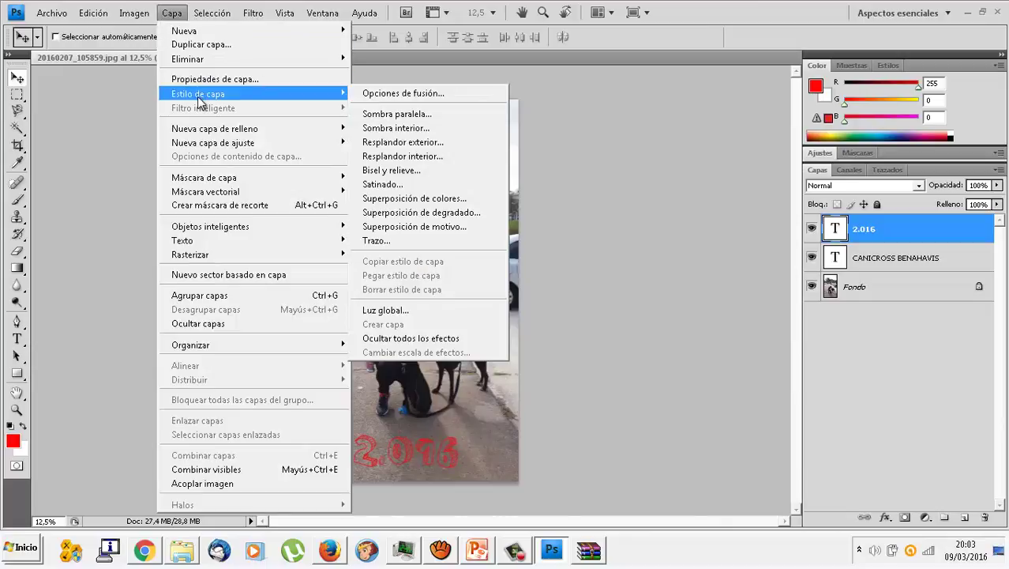
- Apply Bevel and Emboss and a Drop Shadow with distance 0 to the 2.016 title
click(420, 170)
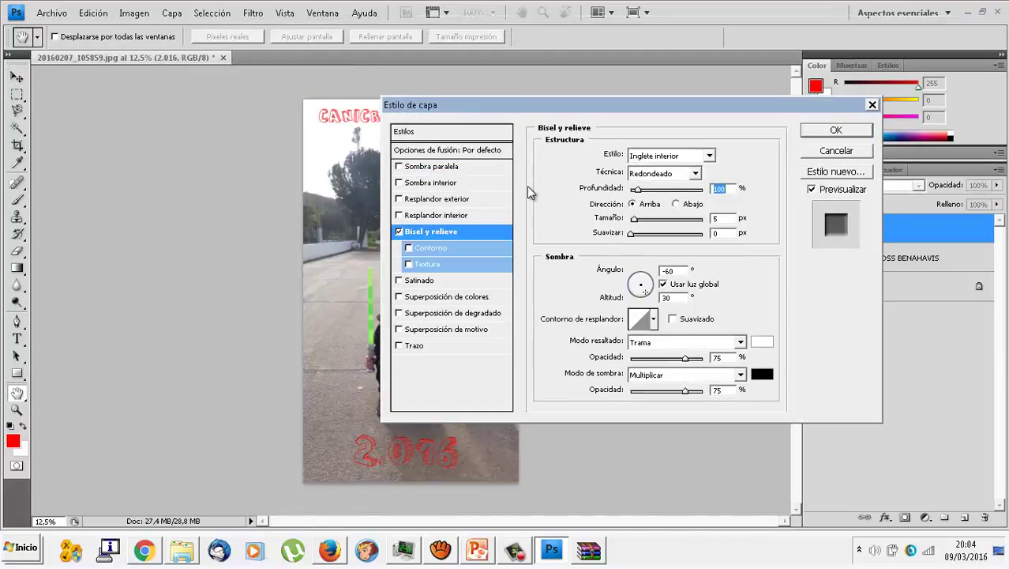
click(399, 166)
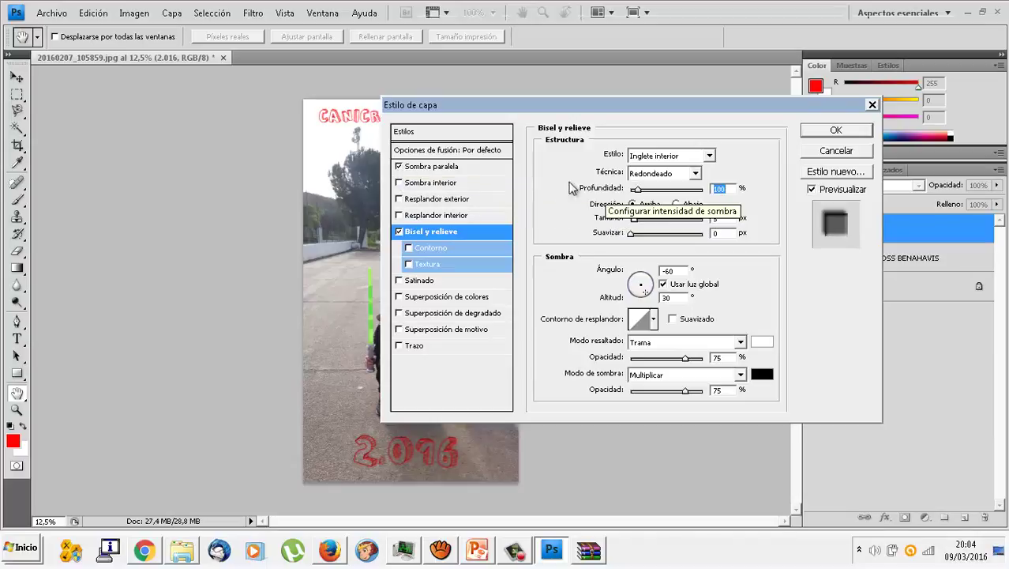
click(435, 166)
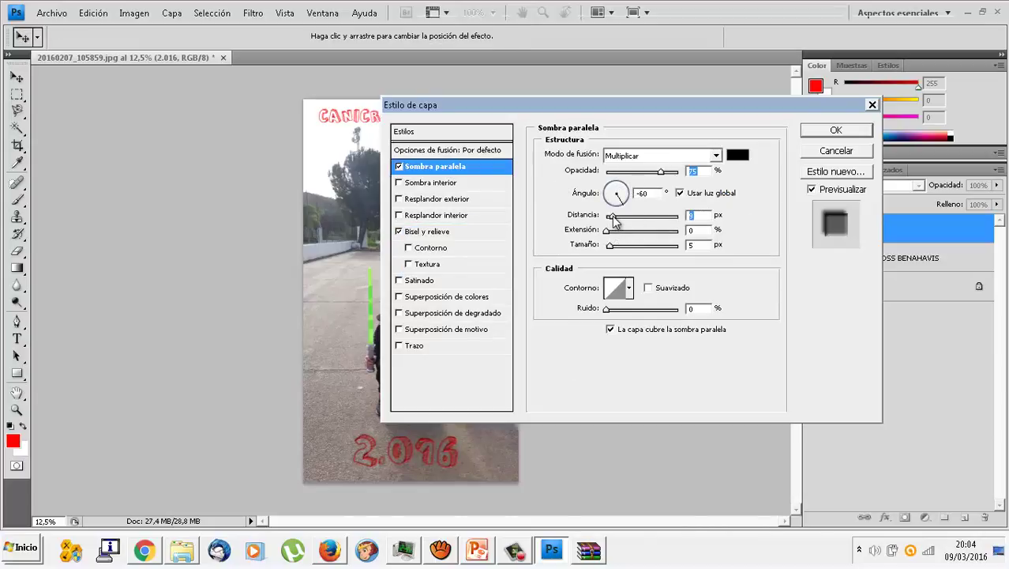
mouse_move(637, 224)
mouse_down()
mouse_move(586, 227)
mouse_move(646, 224)
mouse_up()
click(615, 194)
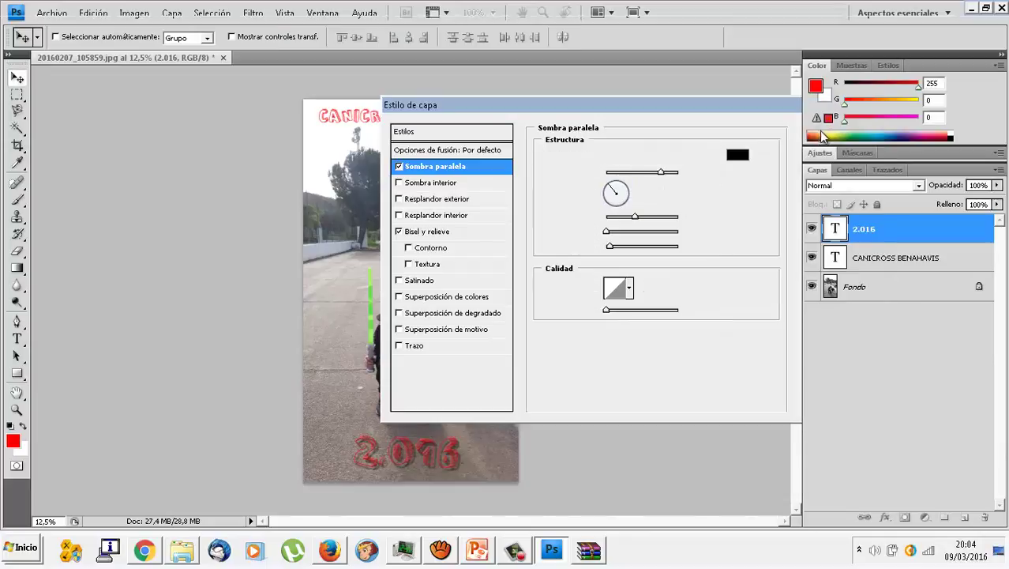
click(824, 134)
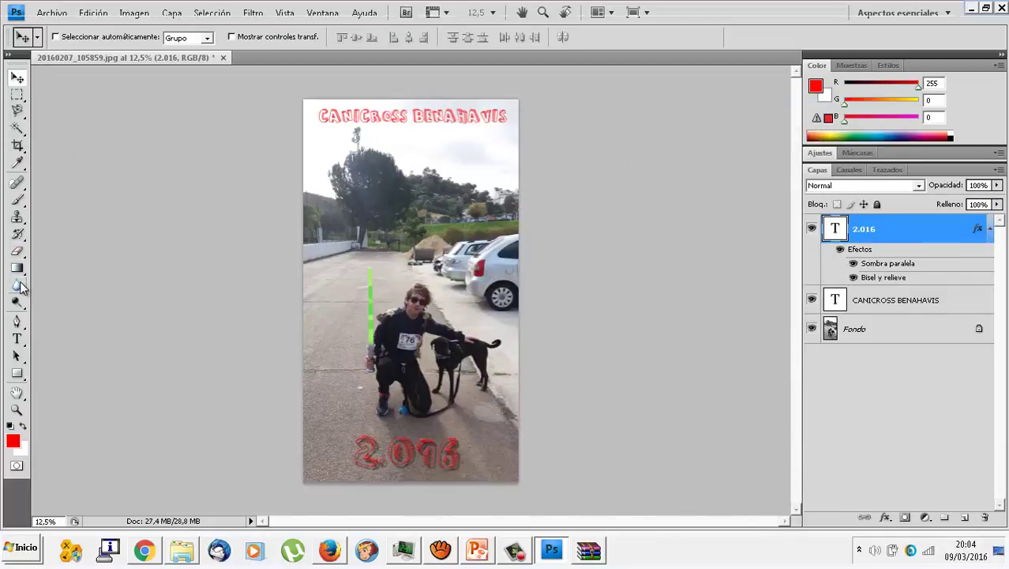
- Type 'LUNA' in red with the Vertical Type tool down the photo's left side
click(22, 349)
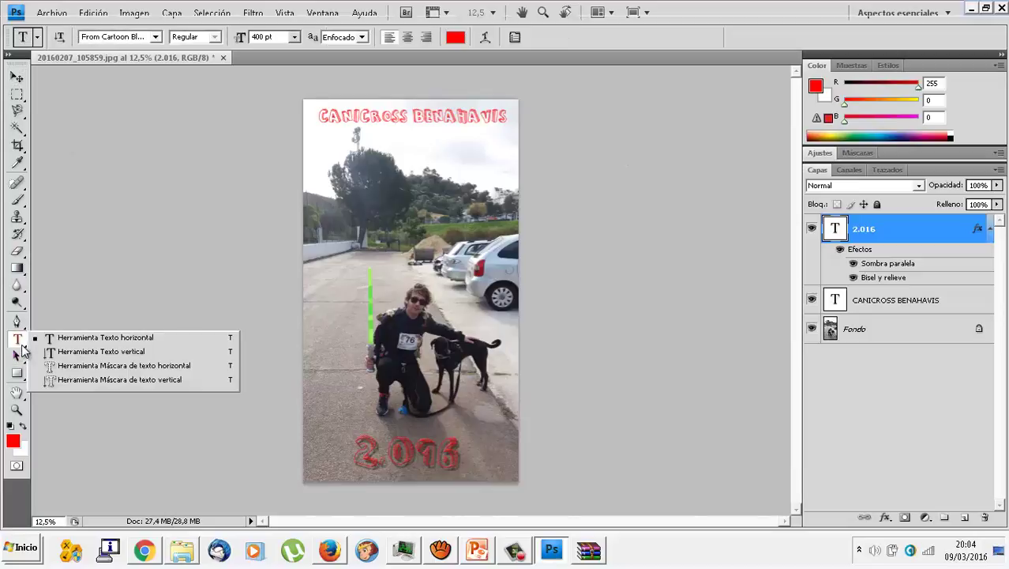
click(88, 351)
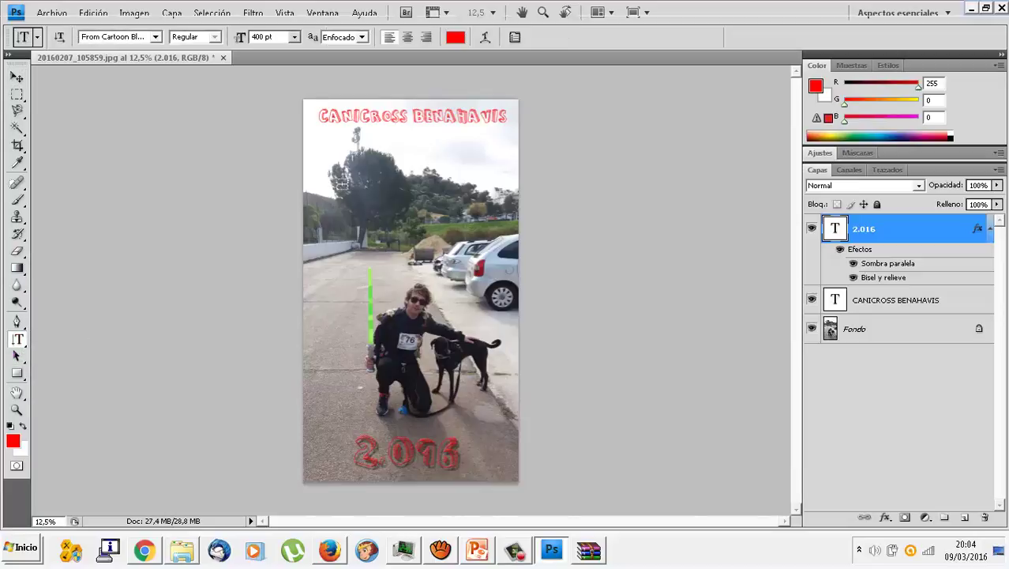
click(325, 226)
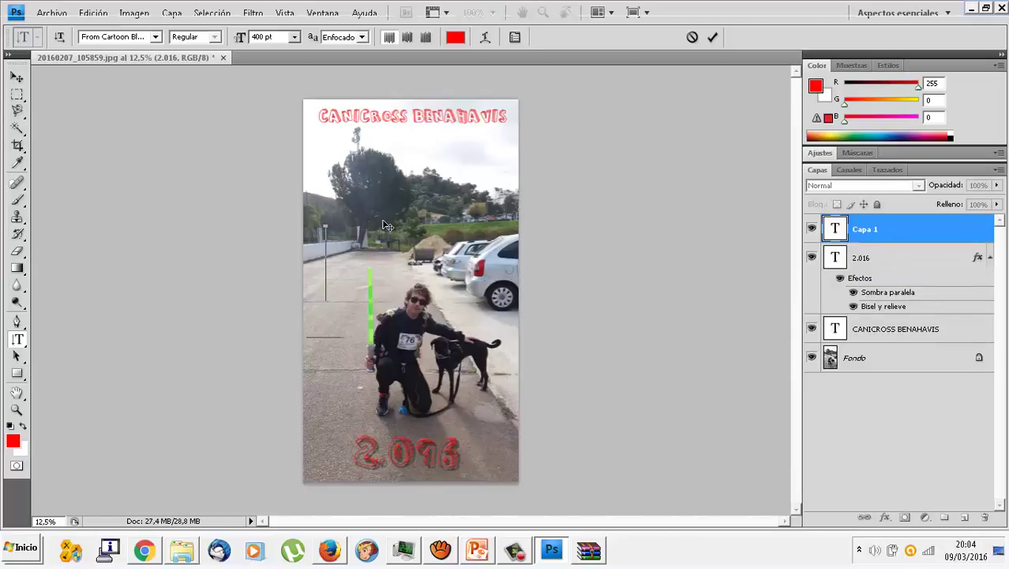
text(LUNA)
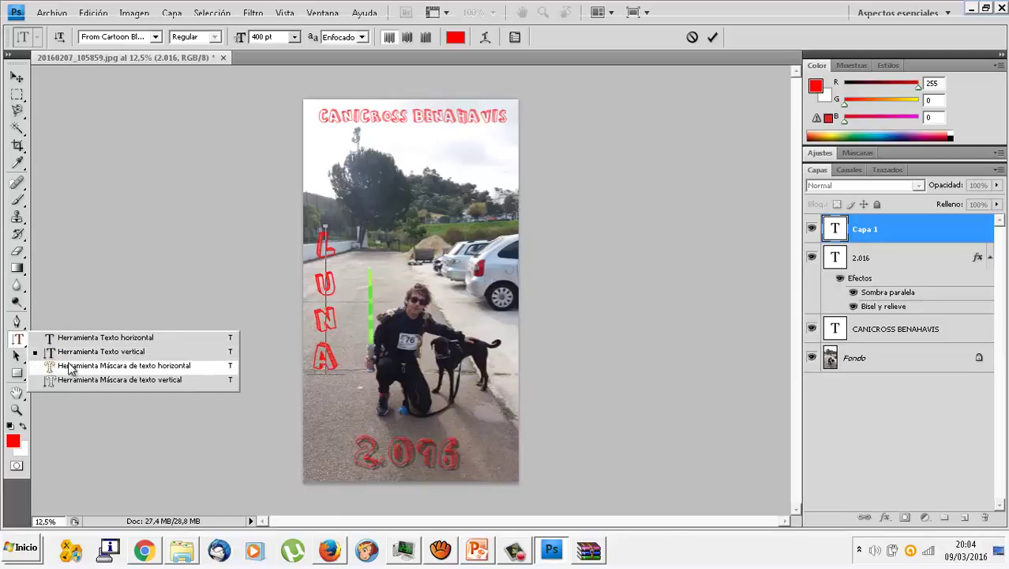
drag(22, 345, 68, 361)
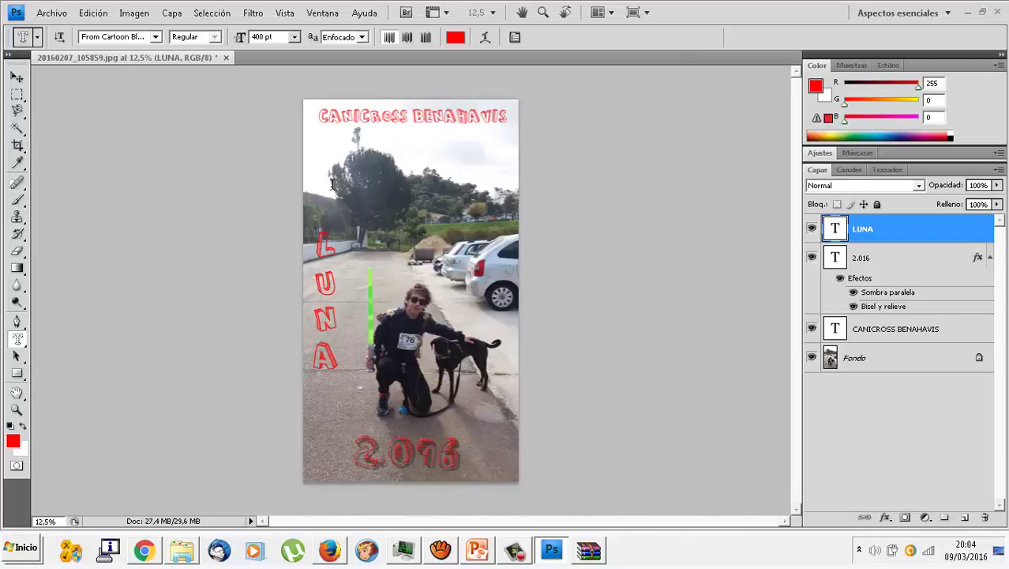
- Make a 200 pt 'CORRER CON PERROS' type-mask selection near the top and commit it
click(373, 191)
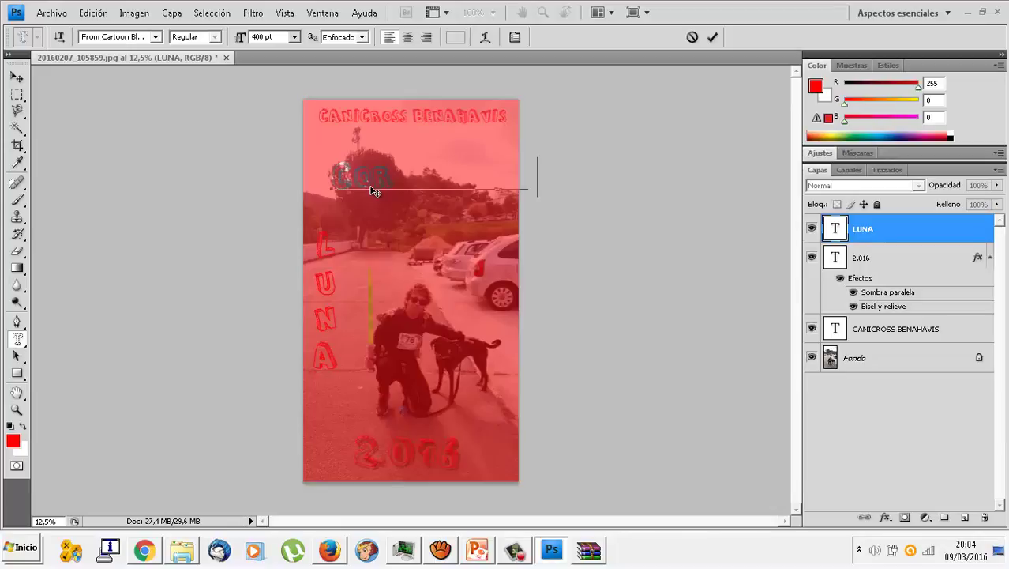
text(con)
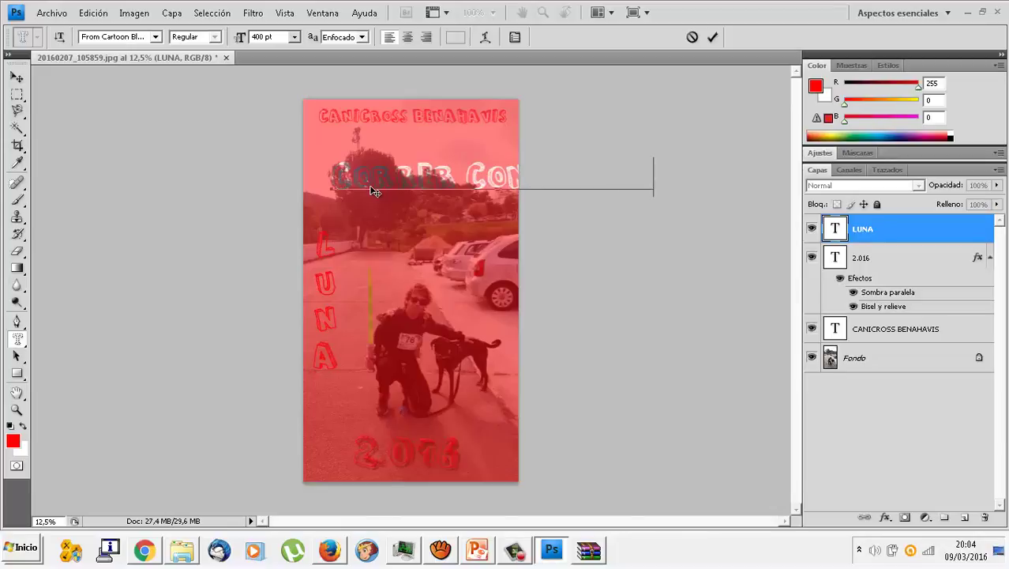
drag(655, 178, 293, 183)
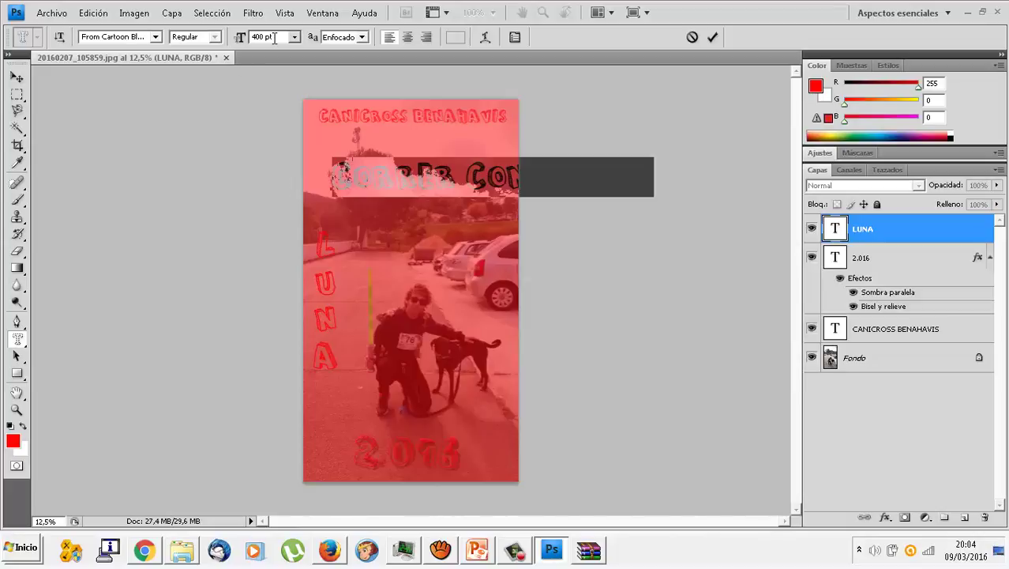
text(200)
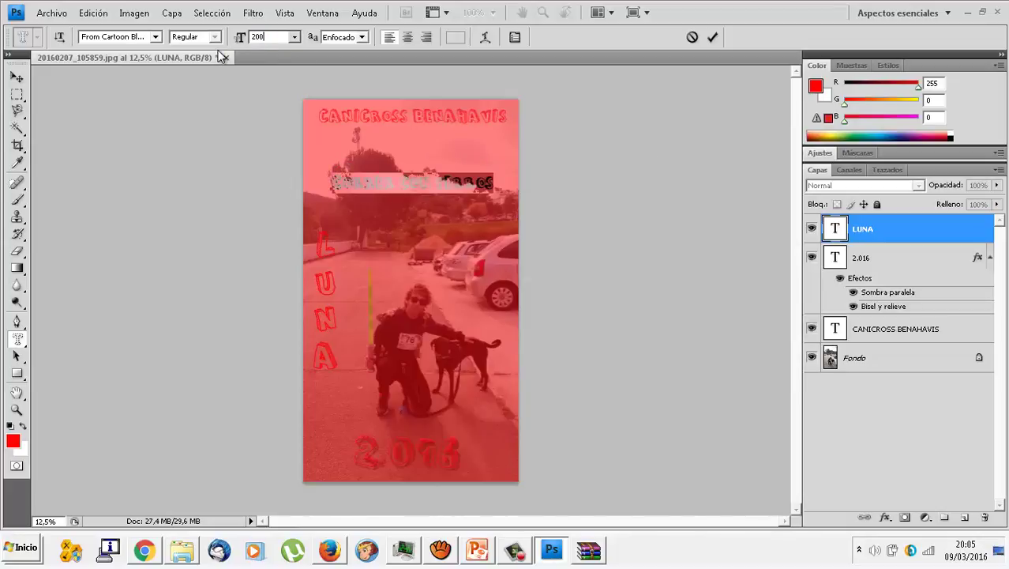
click(365, 184)
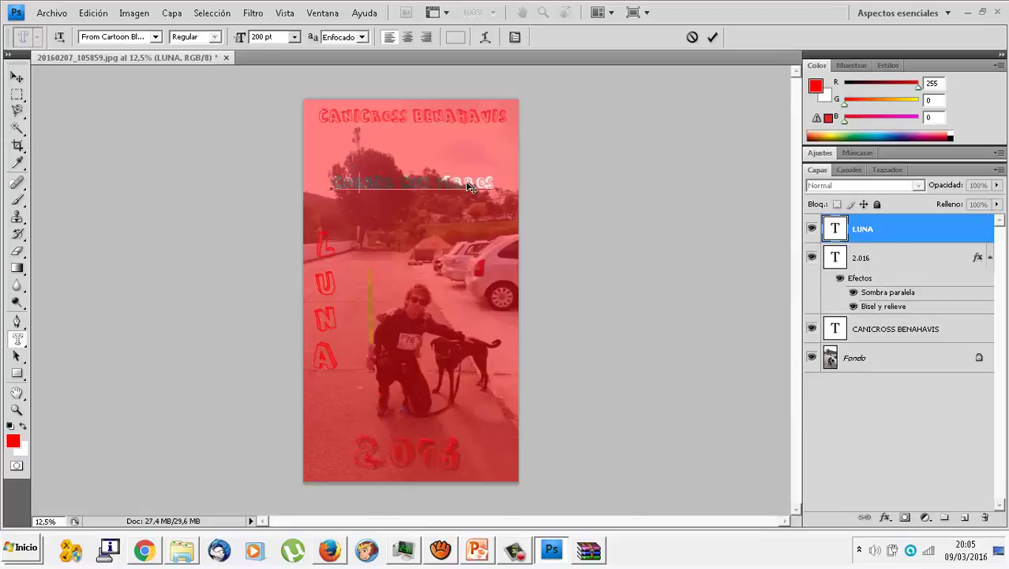
drag(469, 186, 479, 188)
key(ctrl+Return)
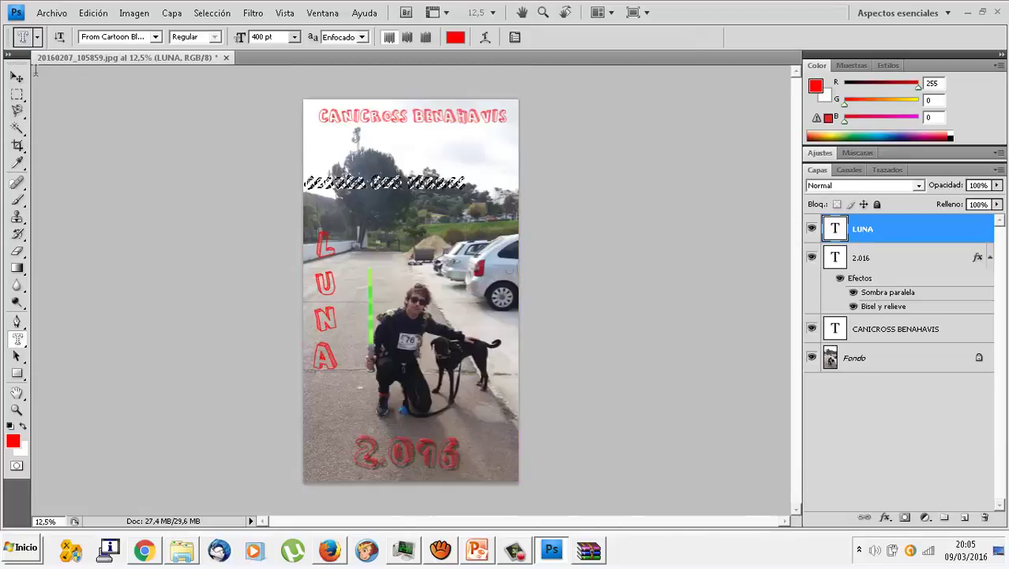
- Nudge the LUNA letters right with the Move tool, then put them back
key(v)
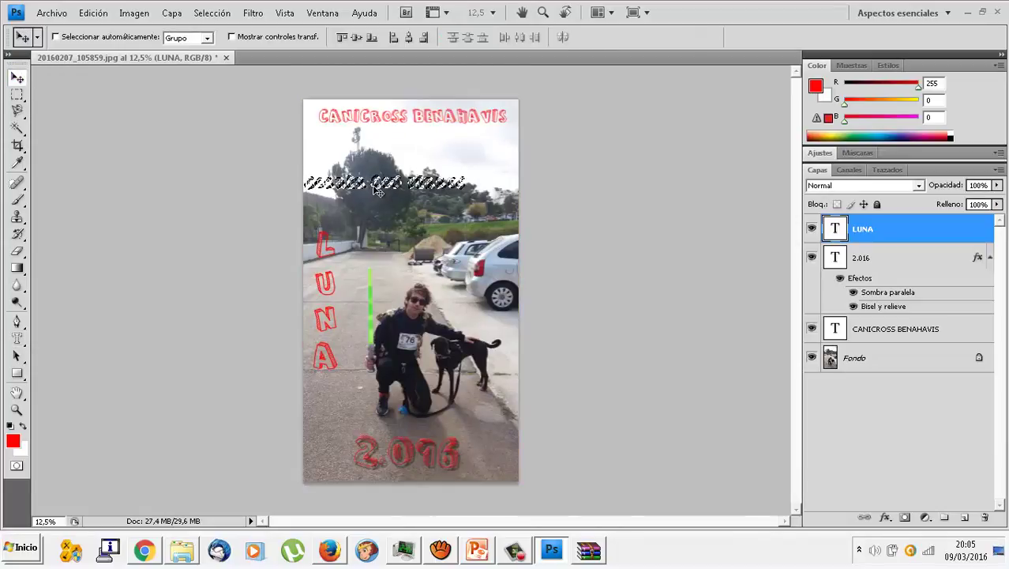
mouse_move(380, 193)
mouse_down()
mouse_move(421, 194)
mouse_move(408, 192)
mouse_up()
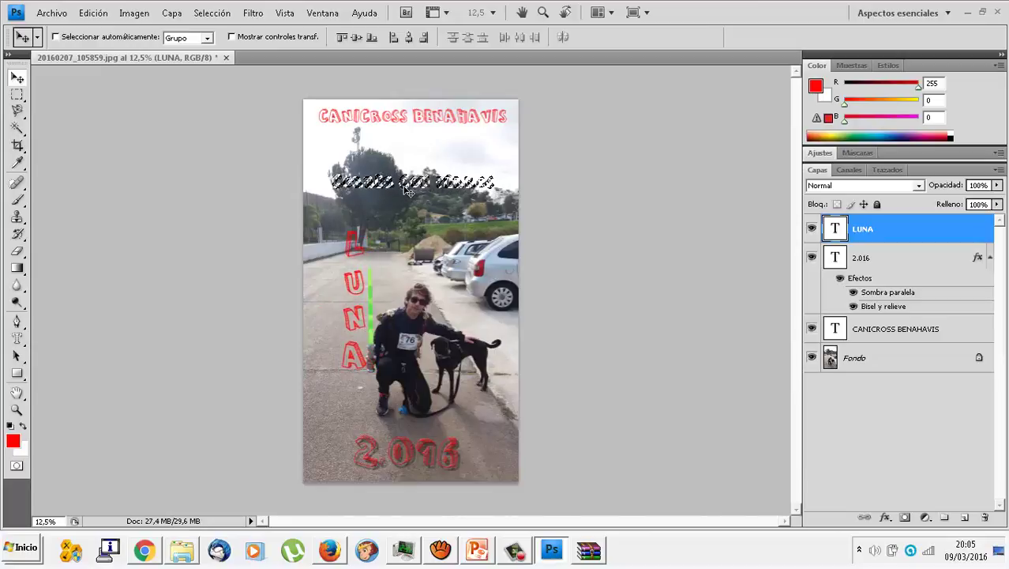
key(shift+Left)
key(shift+Left)
key(shift+Left)
key(shift+Left)
key(shift+Left)
key(shift+Left)
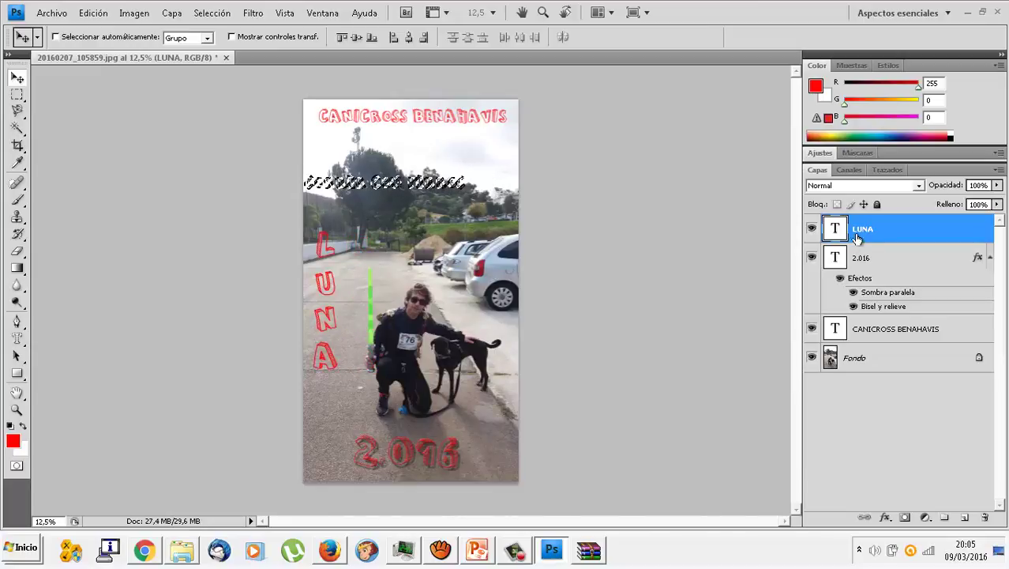
- Zoom in to 33.3% on the trees and lettering selection at the photo's top
click(93, 13)
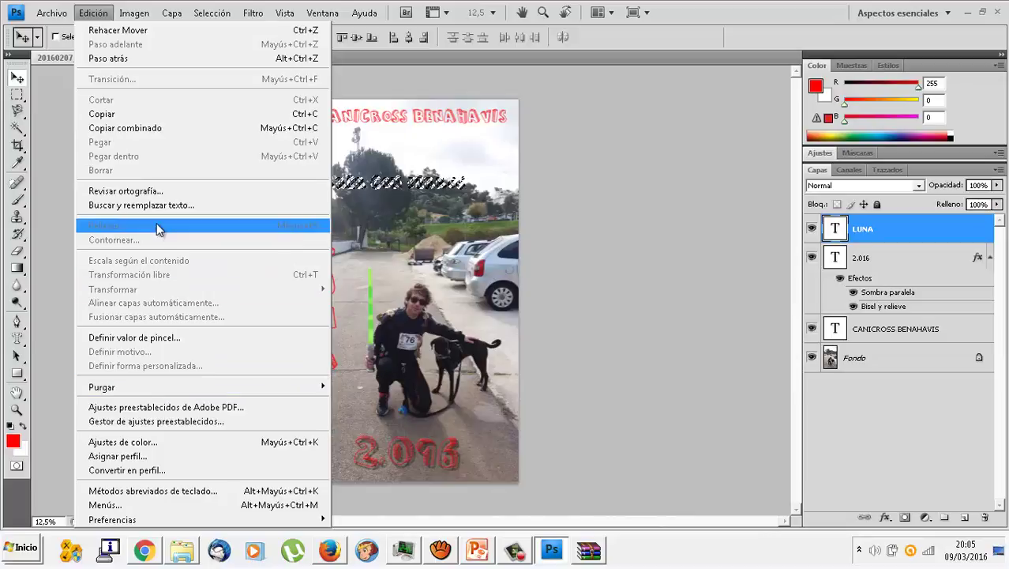
click(882, 232)
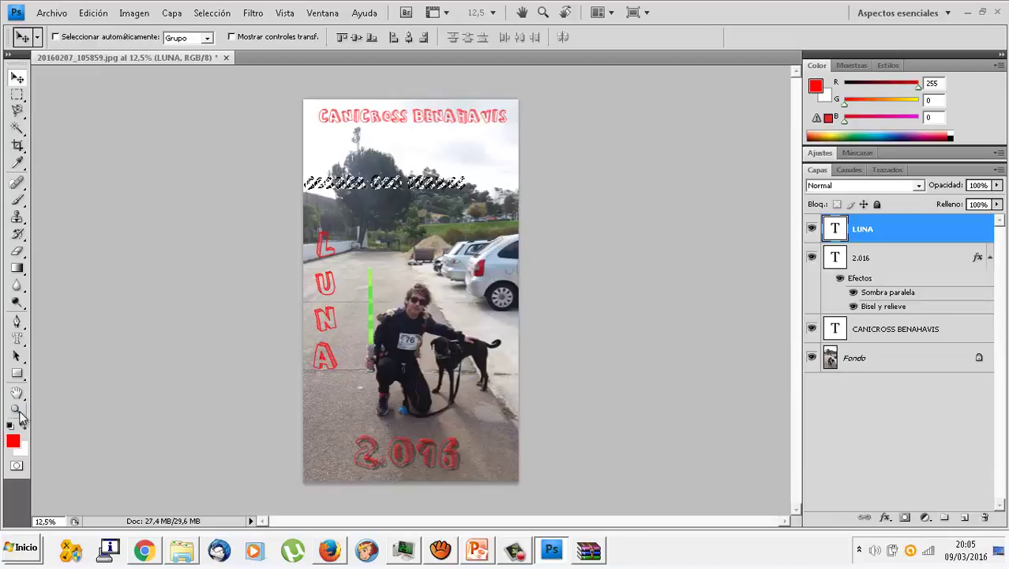
click(16, 410)
click(333, 166)
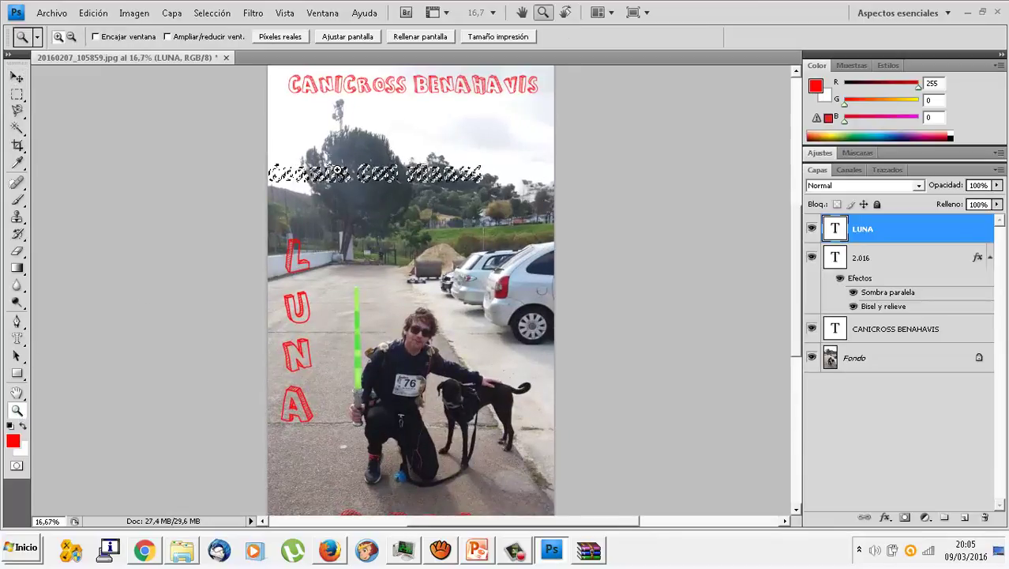
click(331, 168)
click(337, 169)
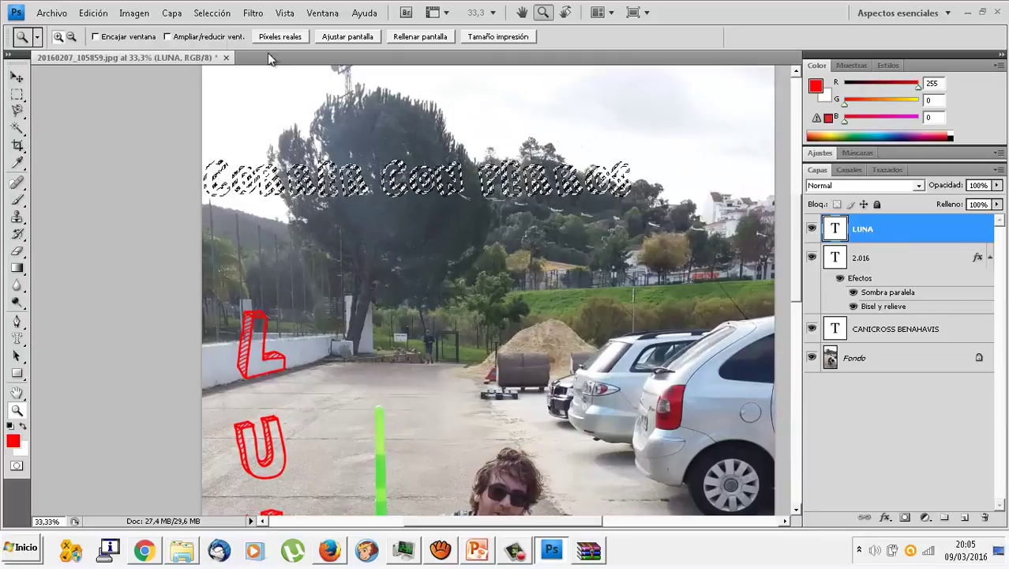
click(172, 13)
mouse_move(184, 30)
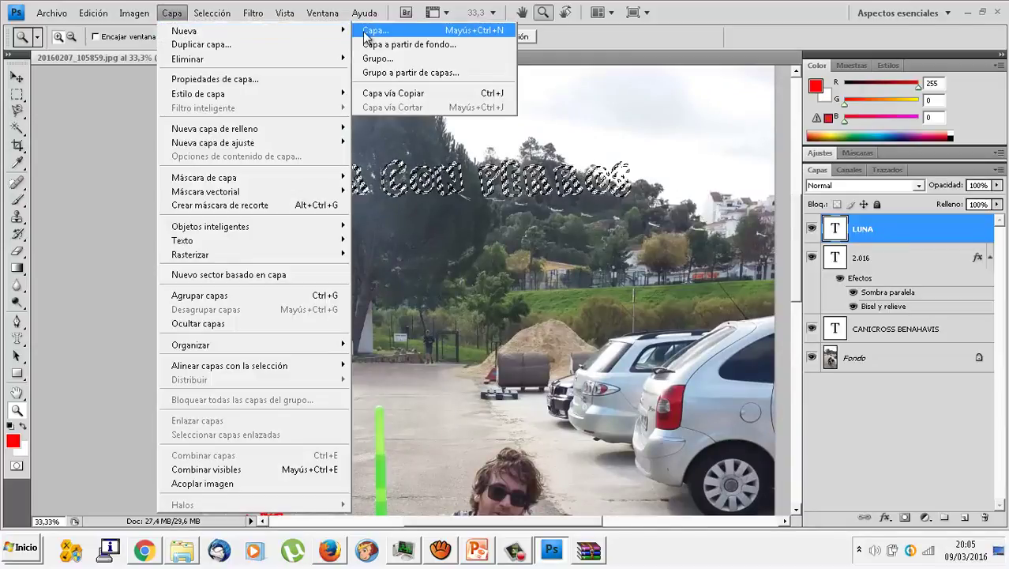
- Create new layer Capa 1 and fill the lettering selection with a pattern
click(369, 31)
click(686, 168)
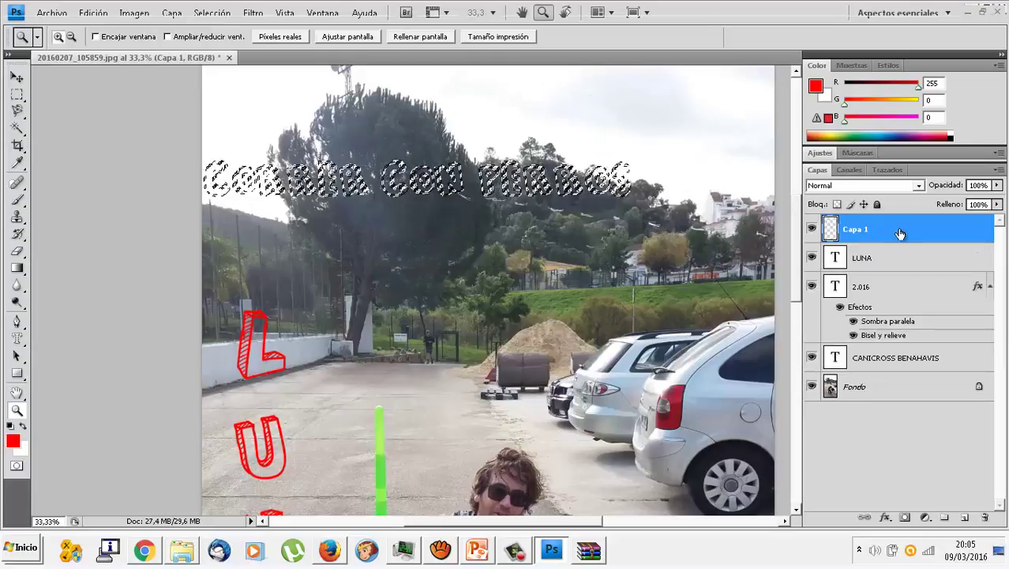
click(89, 16)
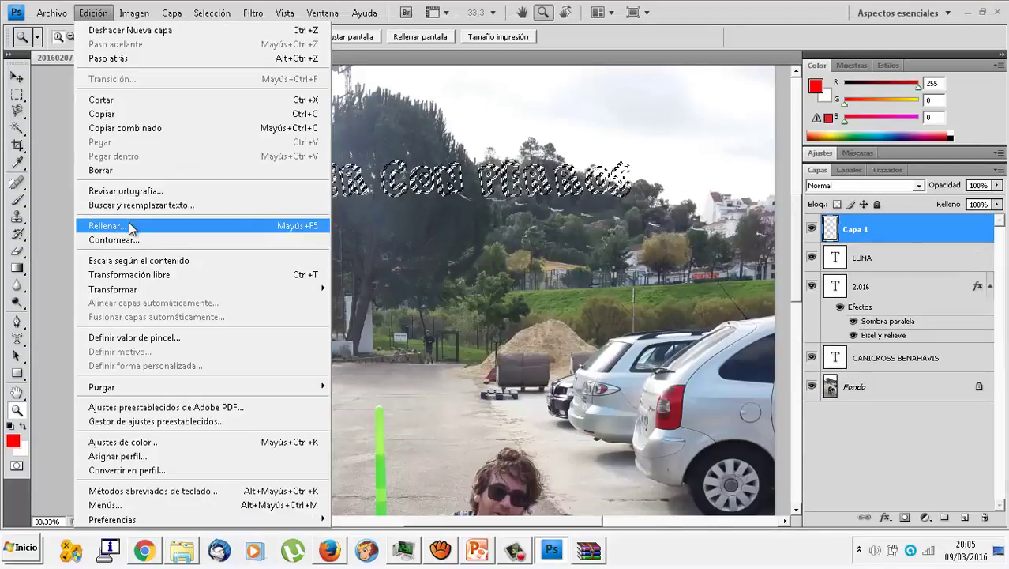
click(129, 224)
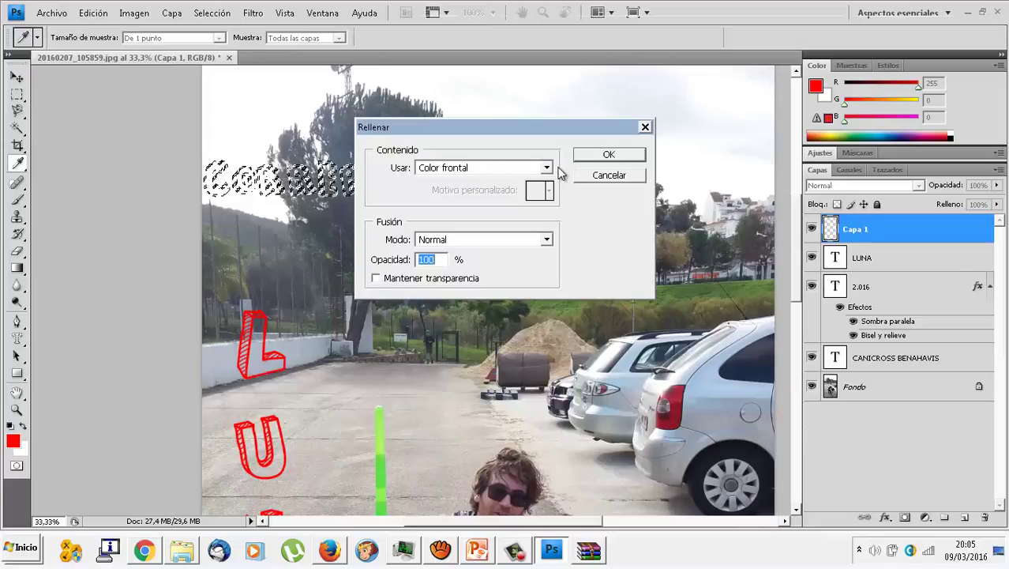
click(547, 168)
click(462, 228)
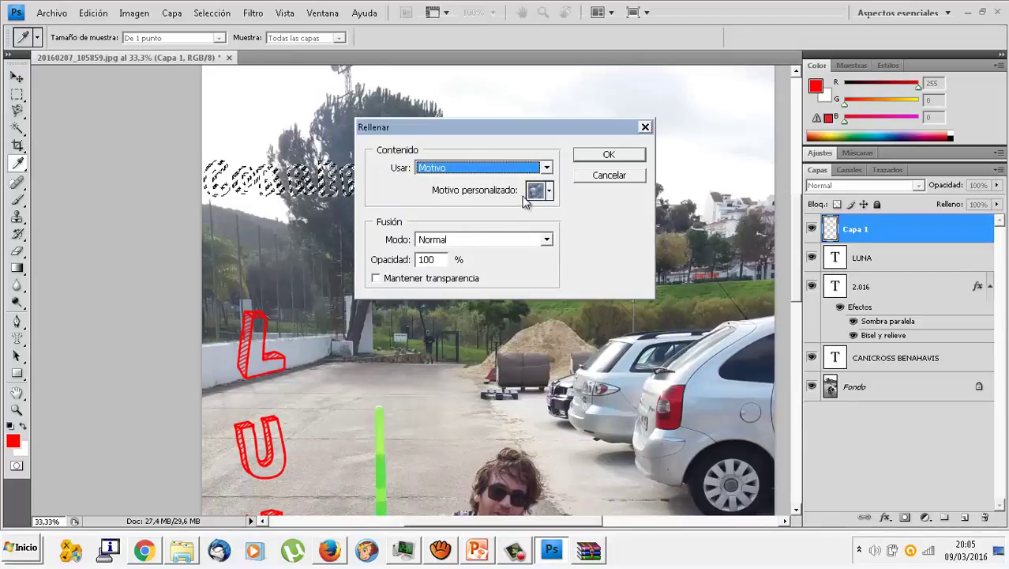
click(600, 156)
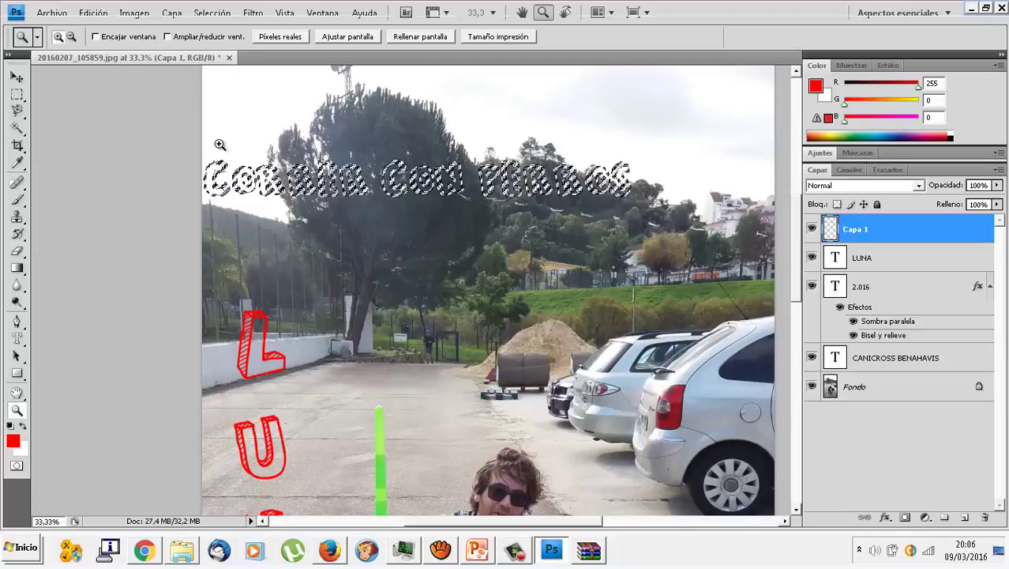
- Deselect and move the CORRER CON PERROS lettering up near the photo's top
click(212, 13)
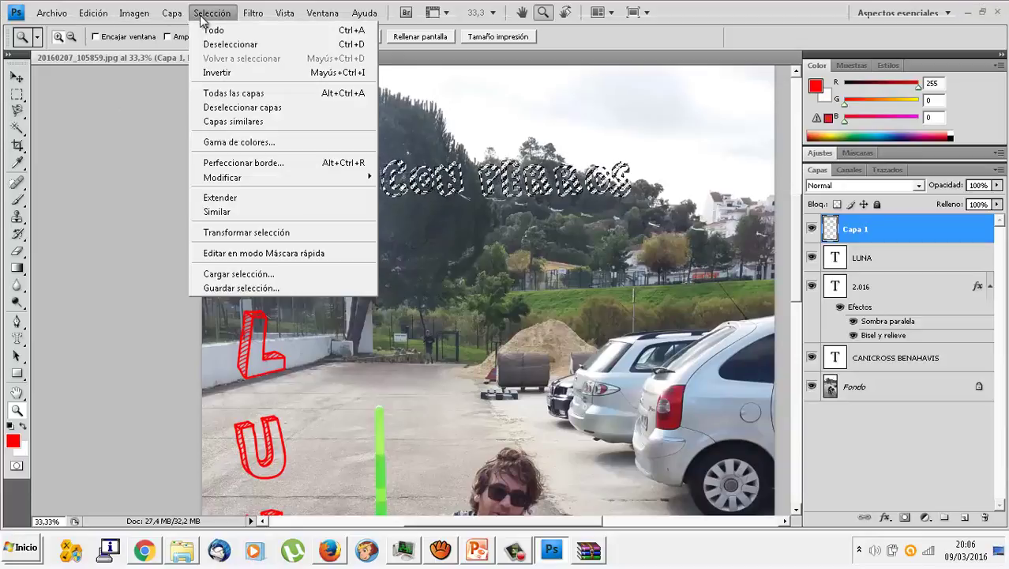
click(215, 45)
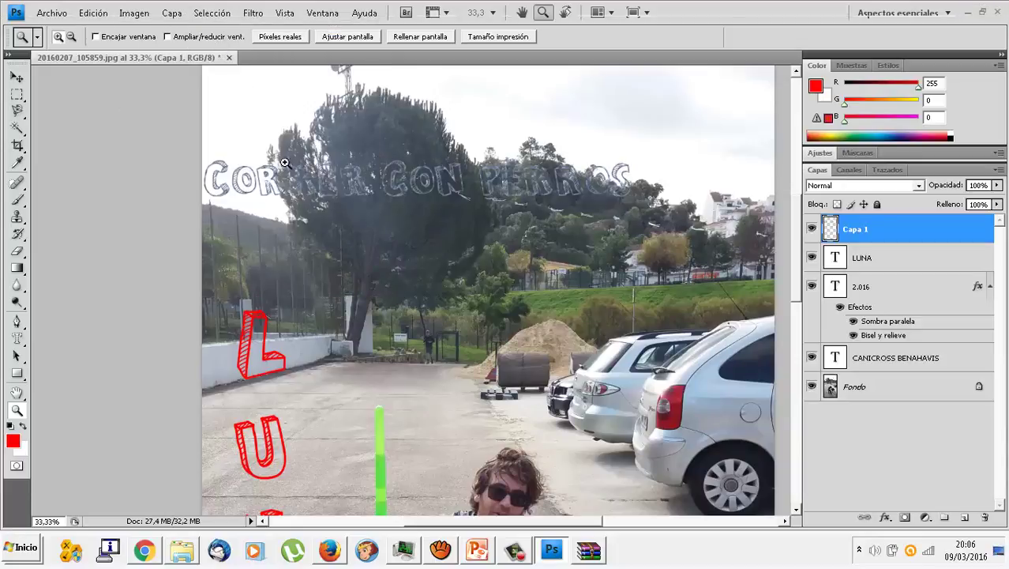
click(21, 79)
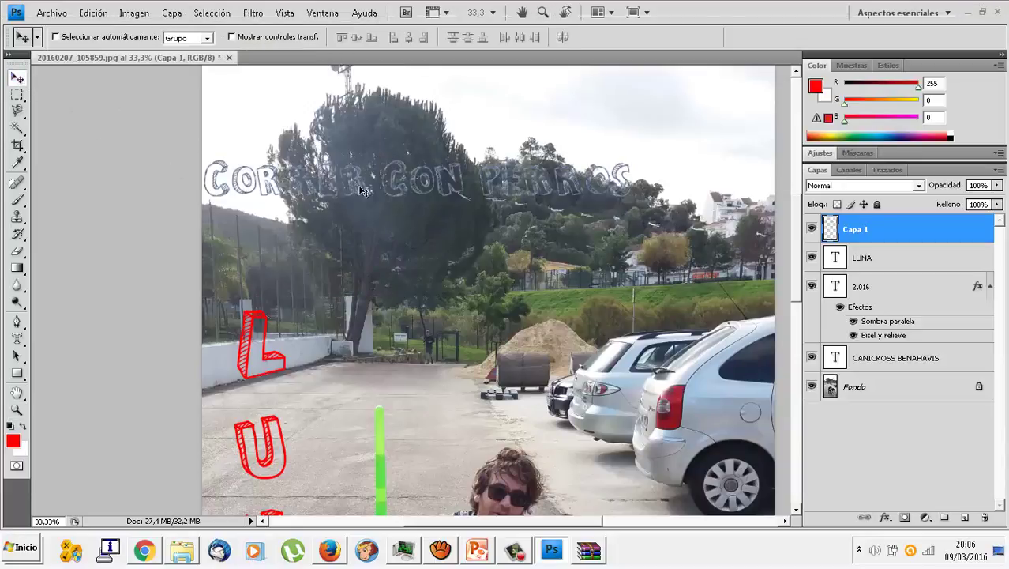
drag(460, 178, 536, 121)
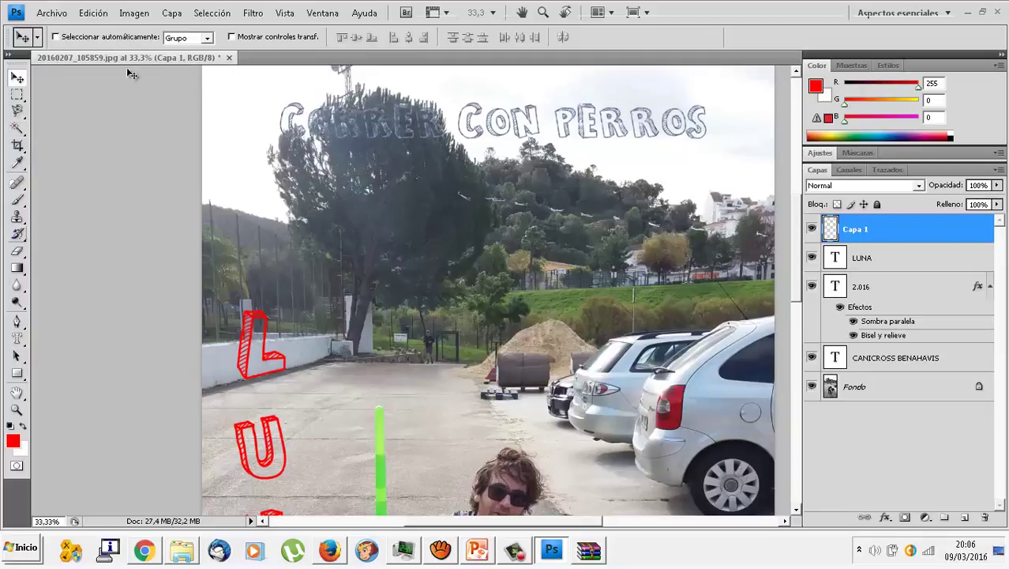
- Start a Gill Sans Ultra Bold 200 pt type-mask title below the first line
click(17, 338)
click(156, 37)
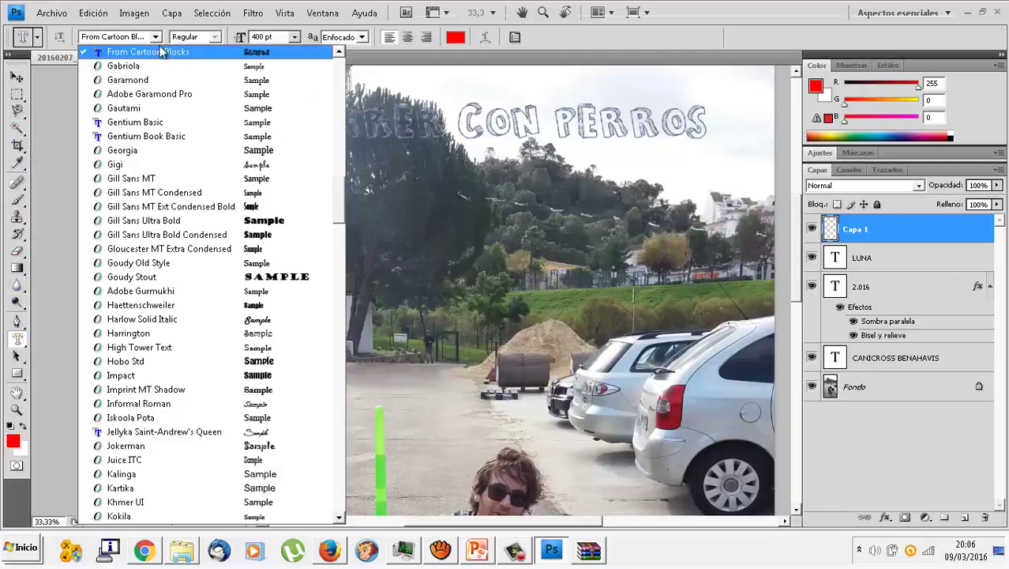
click(180, 224)
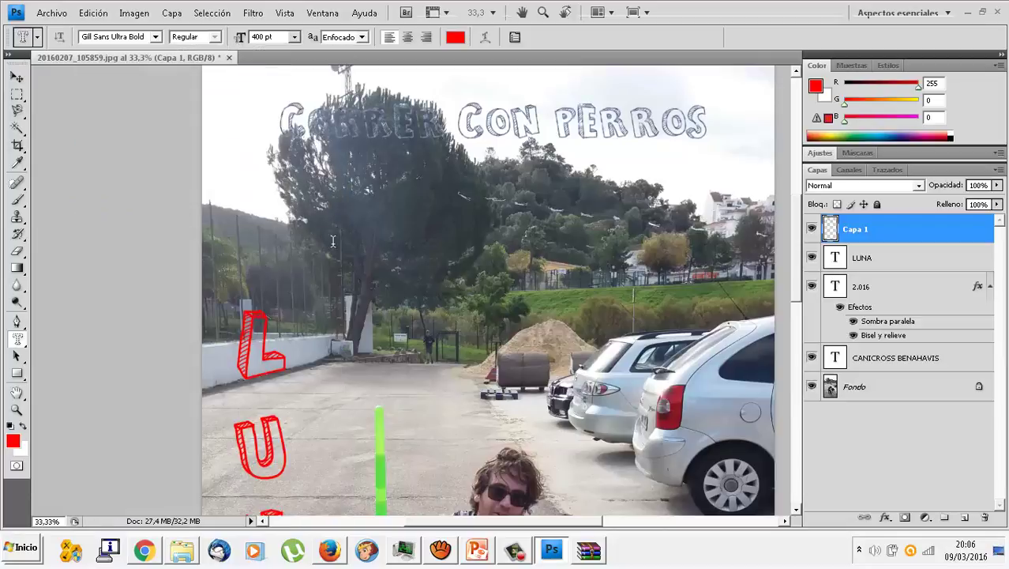
click(294, 228)
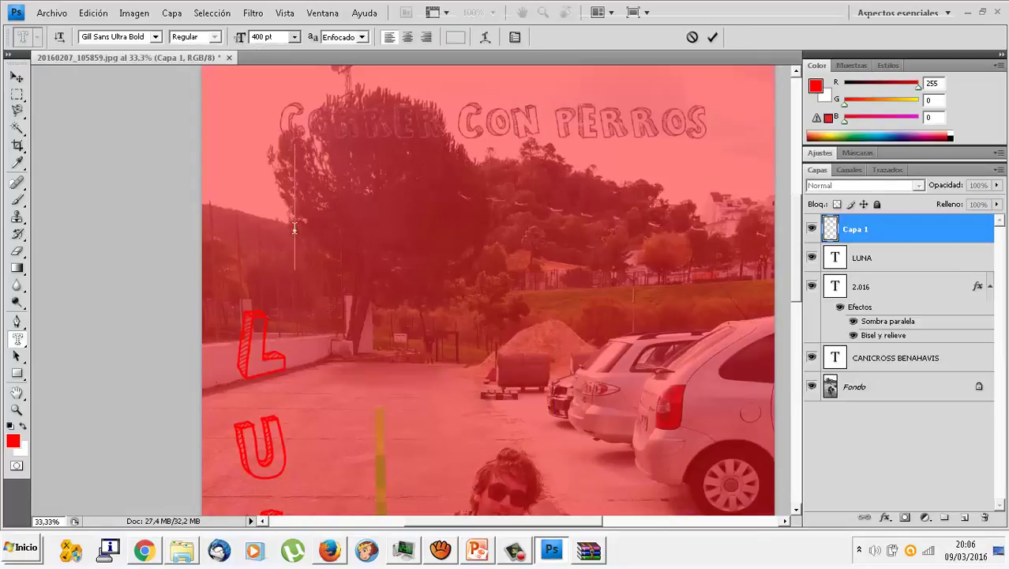
text(2)
text(00)
key(Tab)
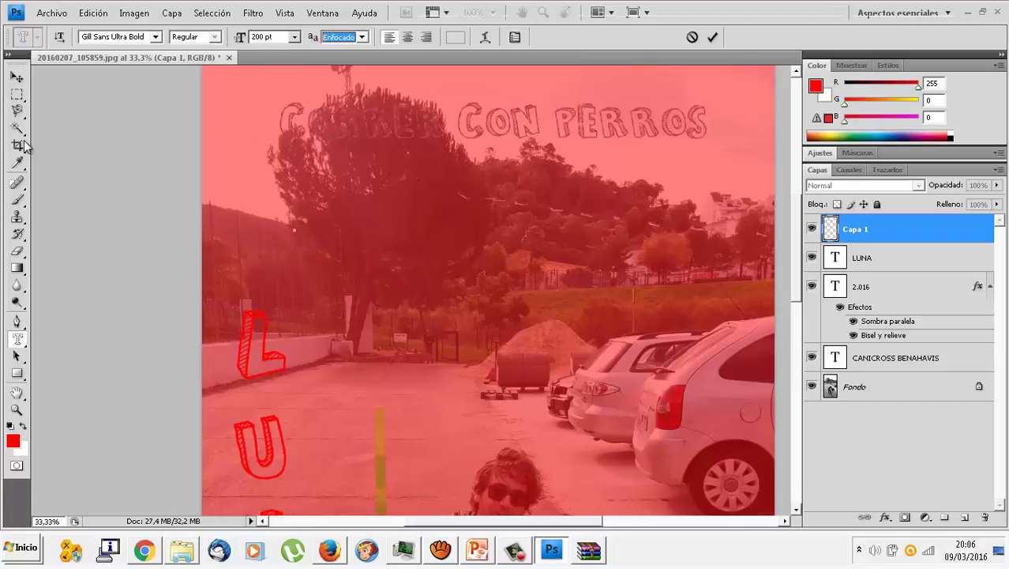
key(Return)
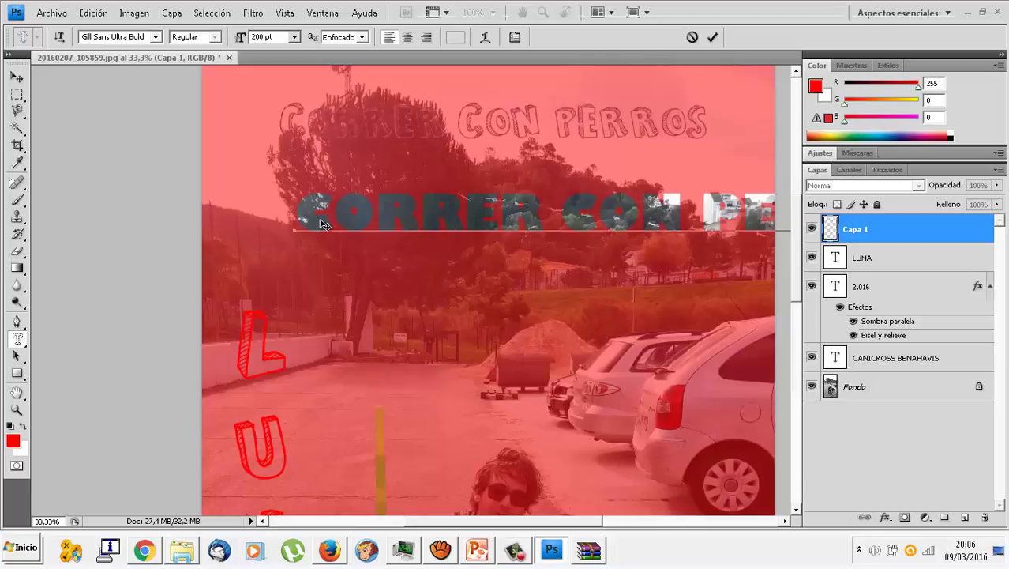
- Commit the typed title mask as a selection, dismissing the move error
key(ctrl+a)
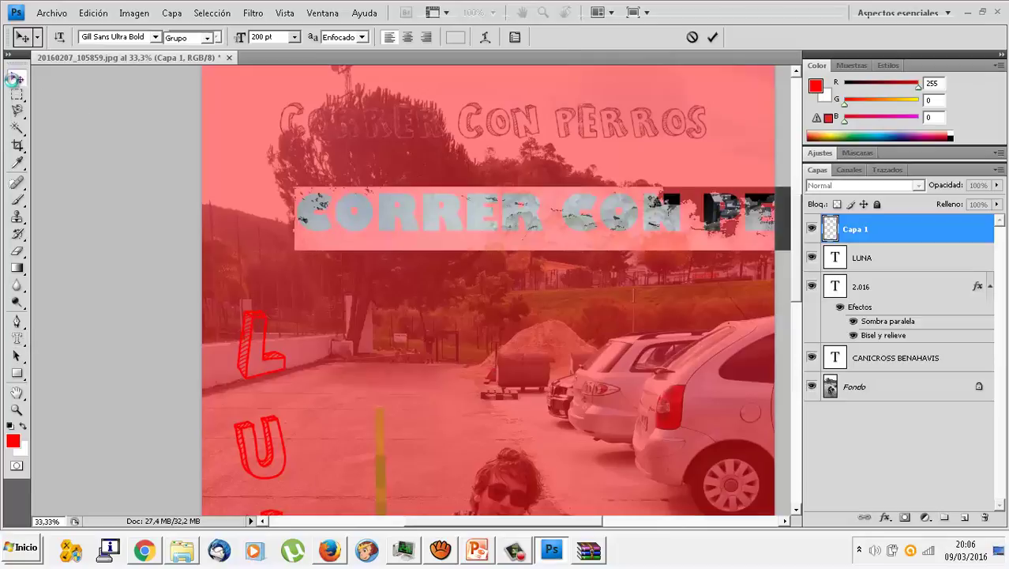
click(17, 76)
click(425, 206)
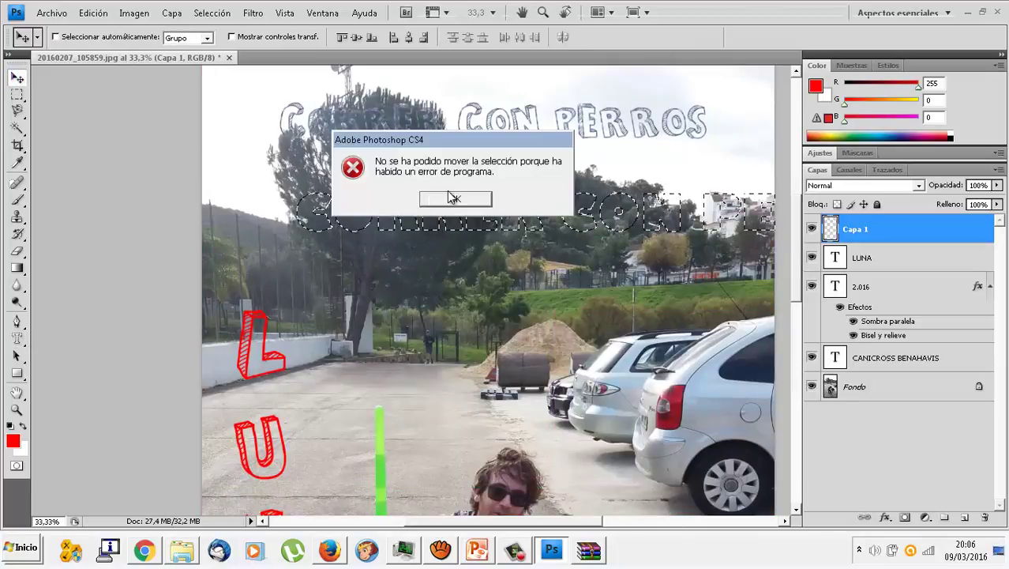
click(454, 197)
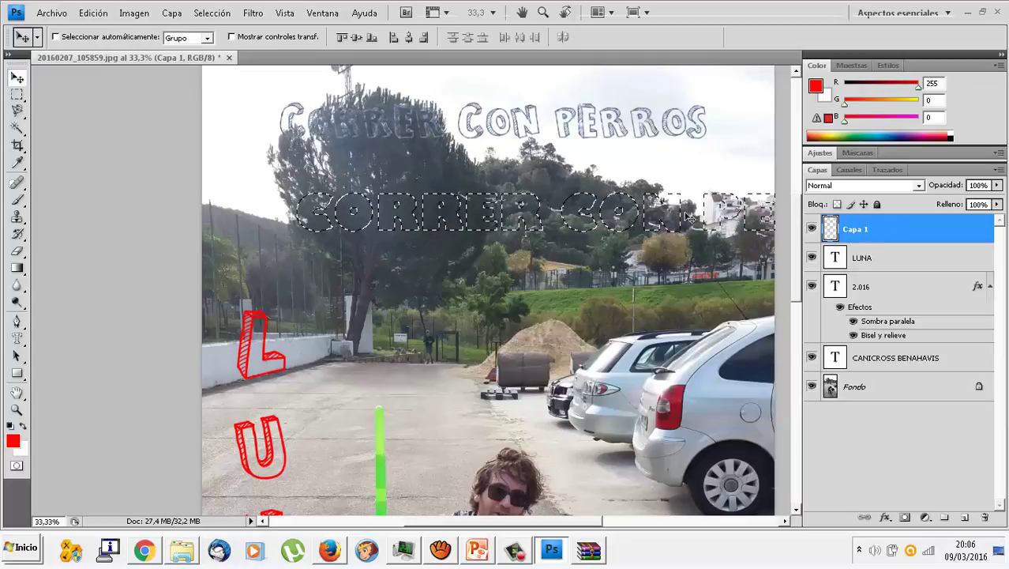
- Fill the lettering with the bluish stone pattern and shift it left and slightly down
click(93, 12)
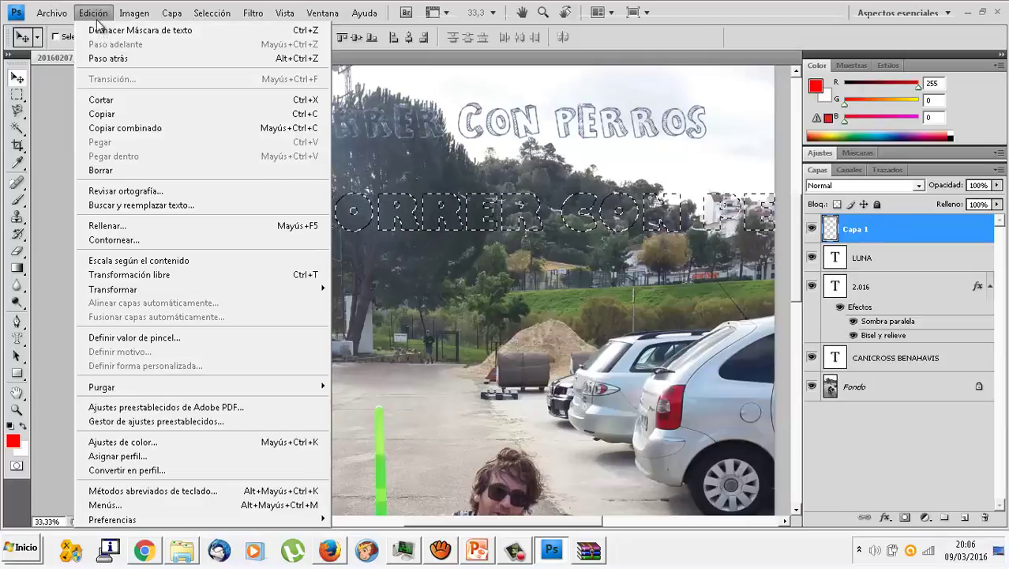
click(127, 229)
click(596, 162)
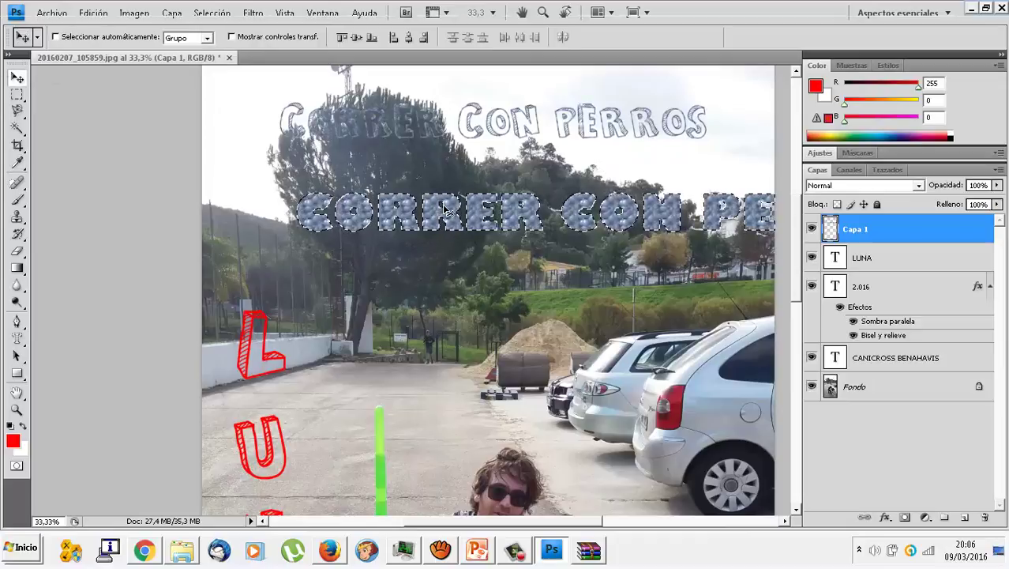
drag(445, 211, 397, 225)
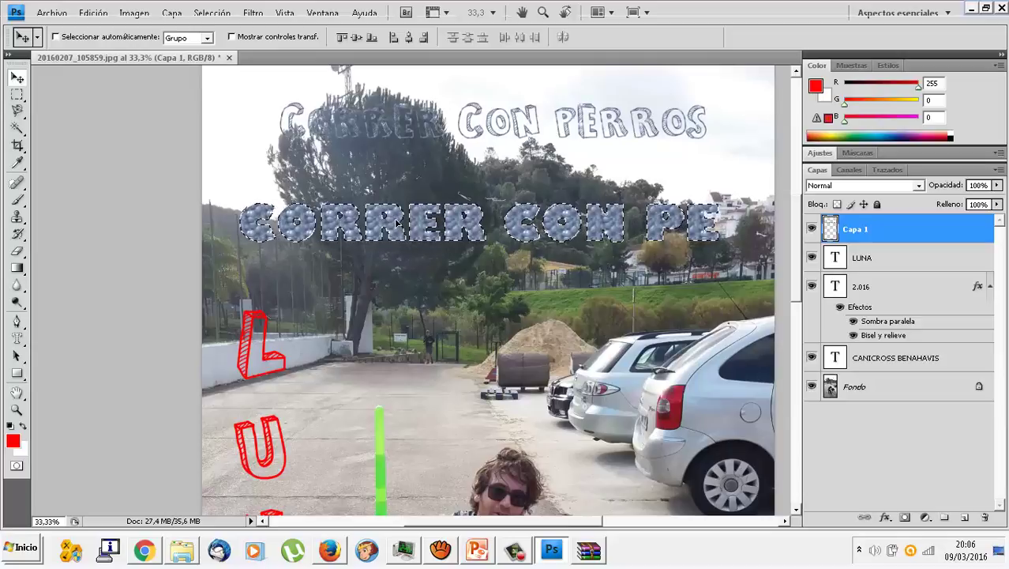
scroll(403, 226, down, 1)
scroll(426, 228, down, 4)
scroll(458, 231, down, 3)
scroll(488, 233, down, 5)
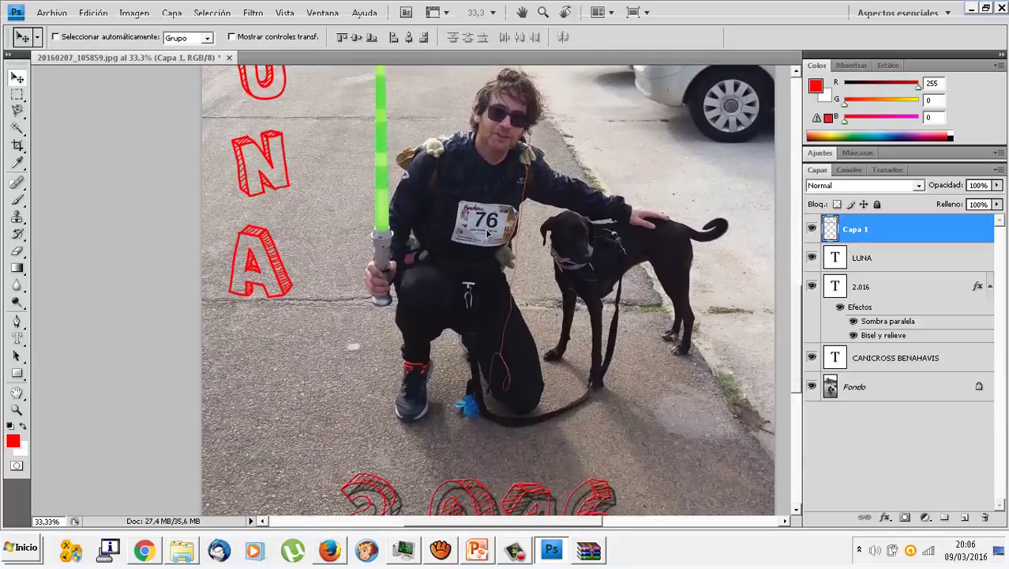
scroll(487, 232, down, 2)
scroll(487, 233, up, 1)
scroll(488, 232, up, 5)
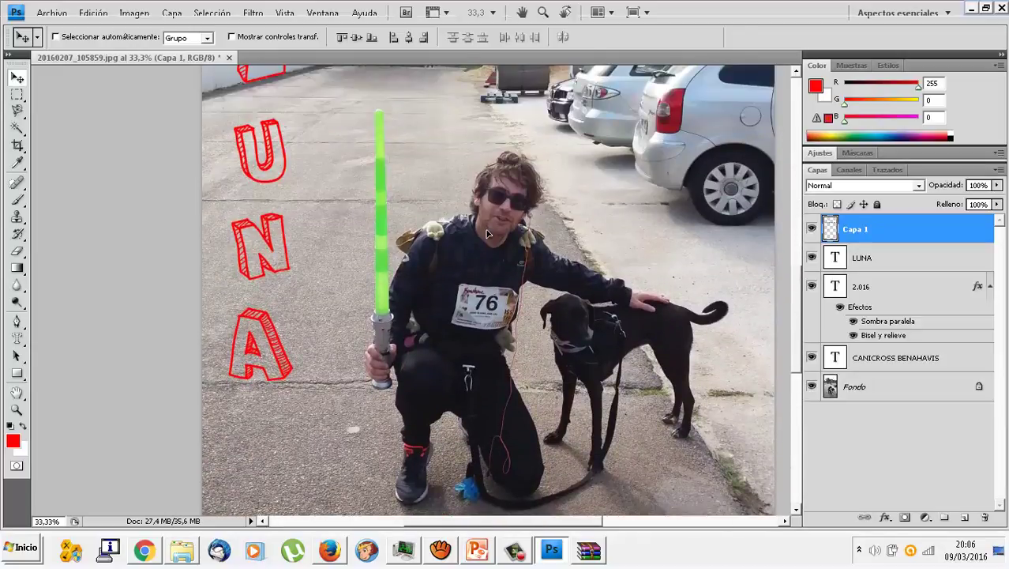
scroll(488, 231, up, 5)
scroll(488, 232, up, 4)
scroll(488, 230, up, 2)
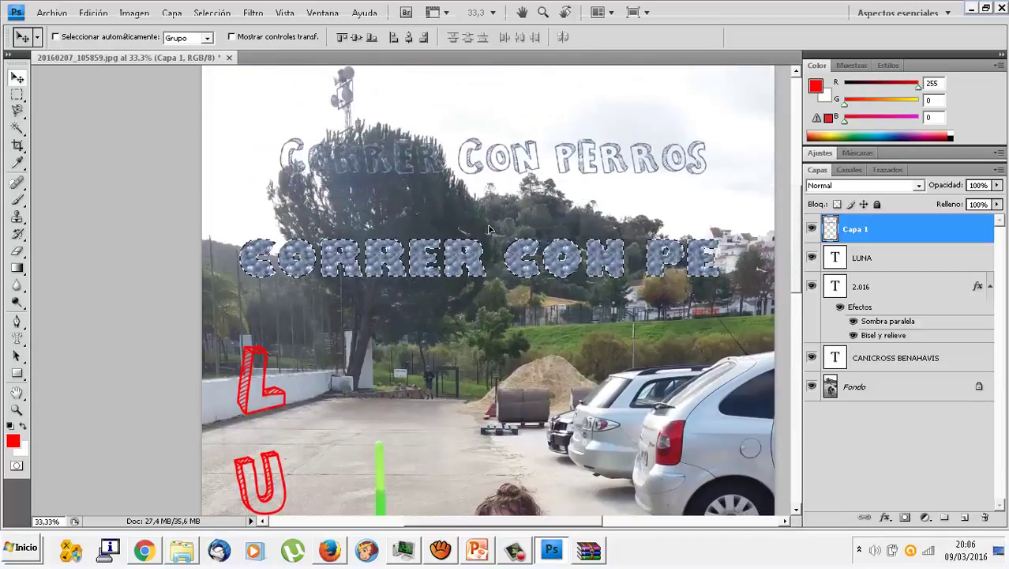
scroll(489, 229, down, 2)
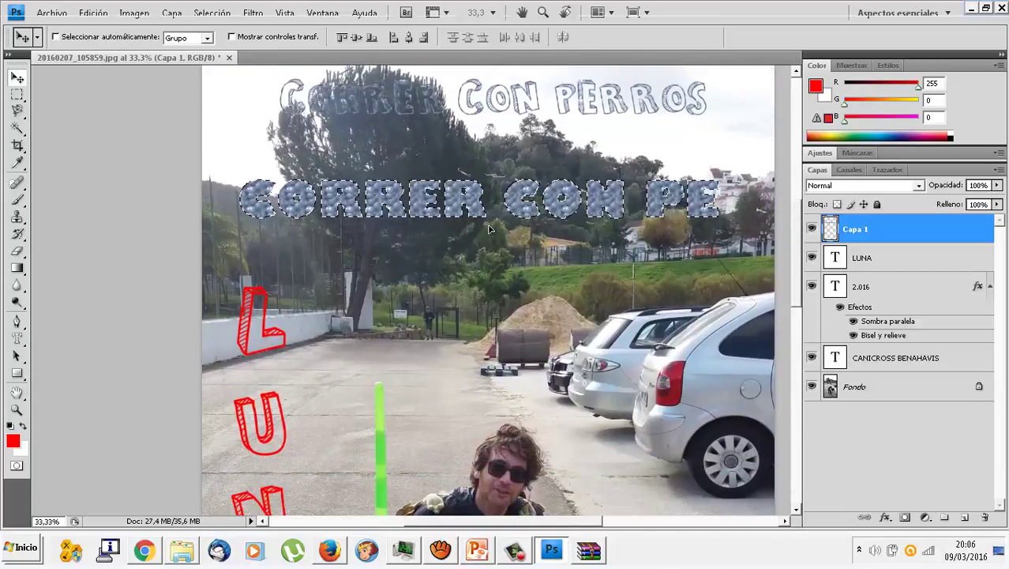
scroll(488, 229, down, 3)
scroll(489, 229, down, 3)
scroll(489, 229, down, 2)
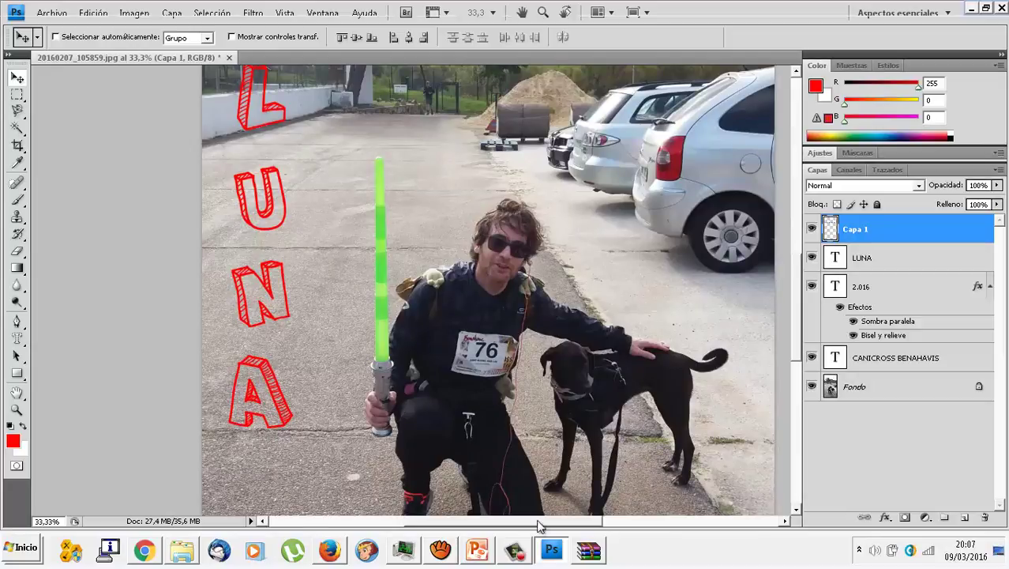
click(550, 556)
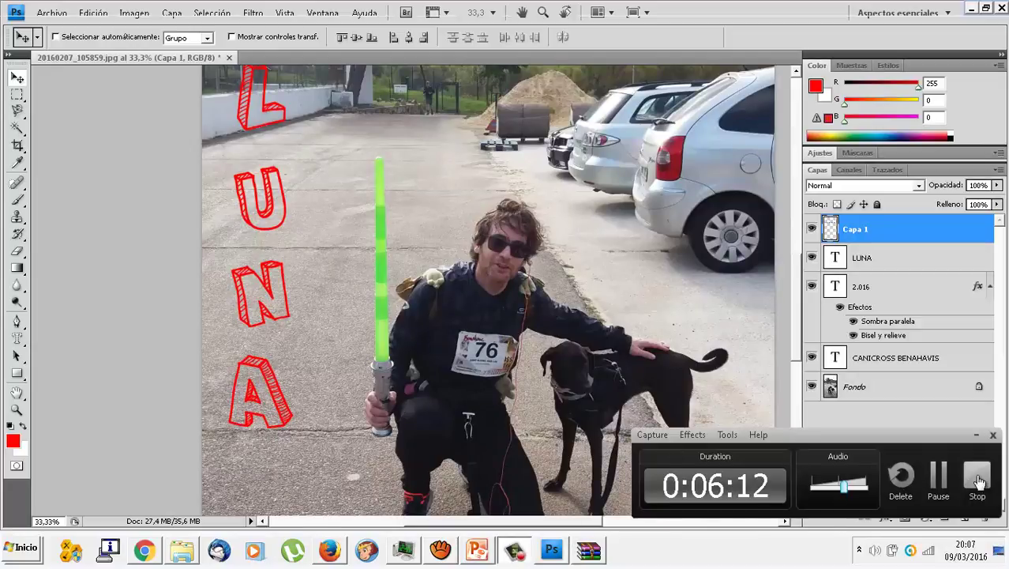